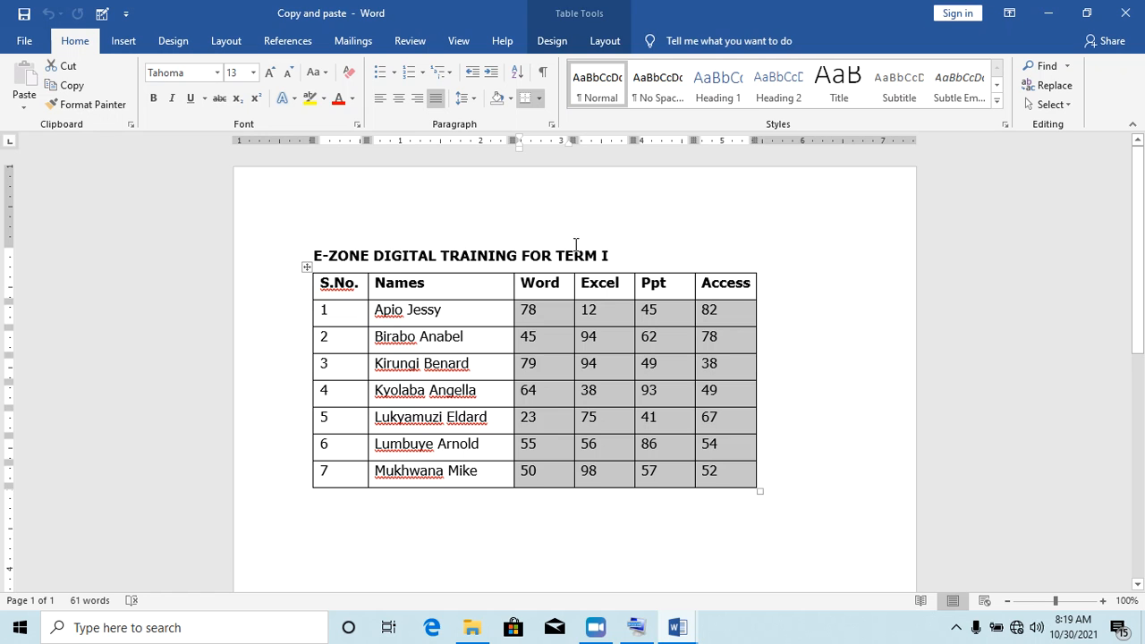
click(567, 250)
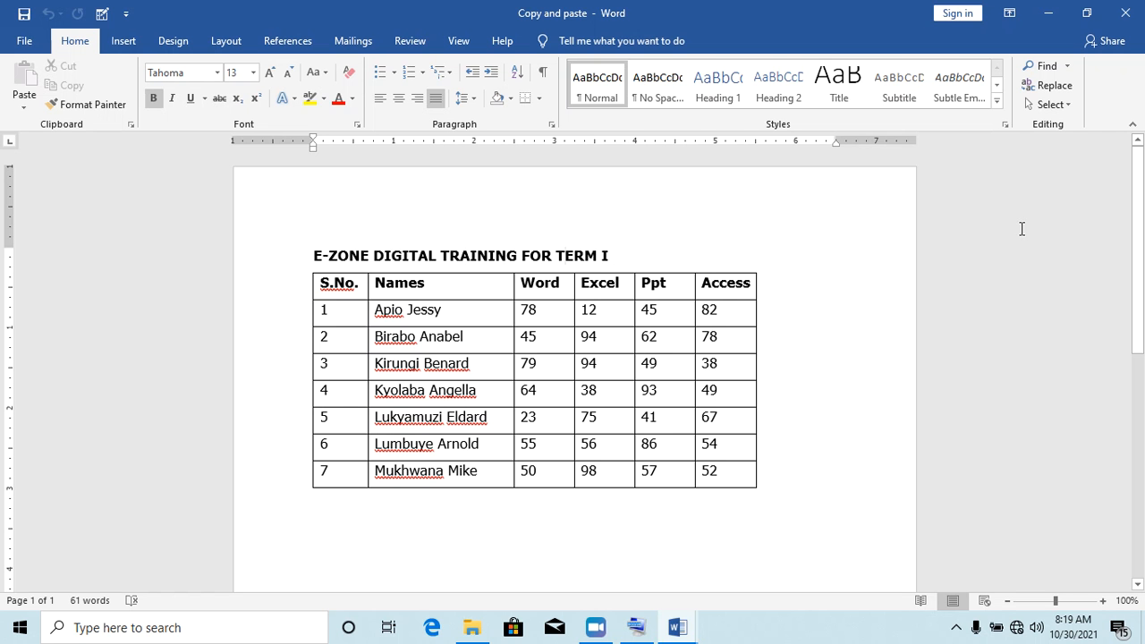
drag(1139, 234, 1139, 238)
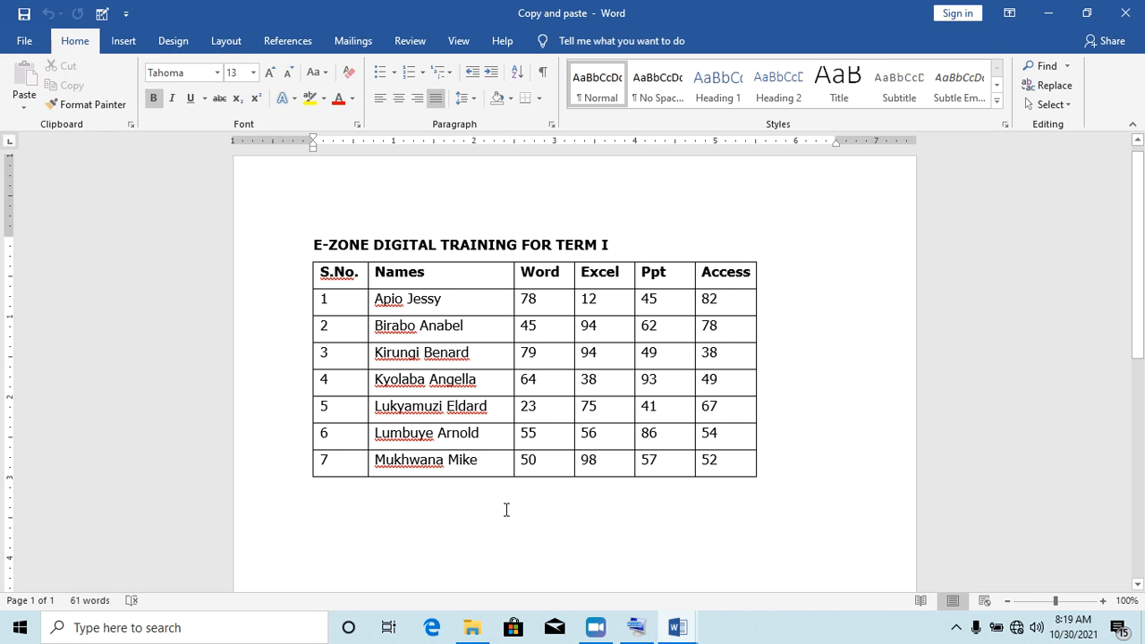
double_click(392, 505)
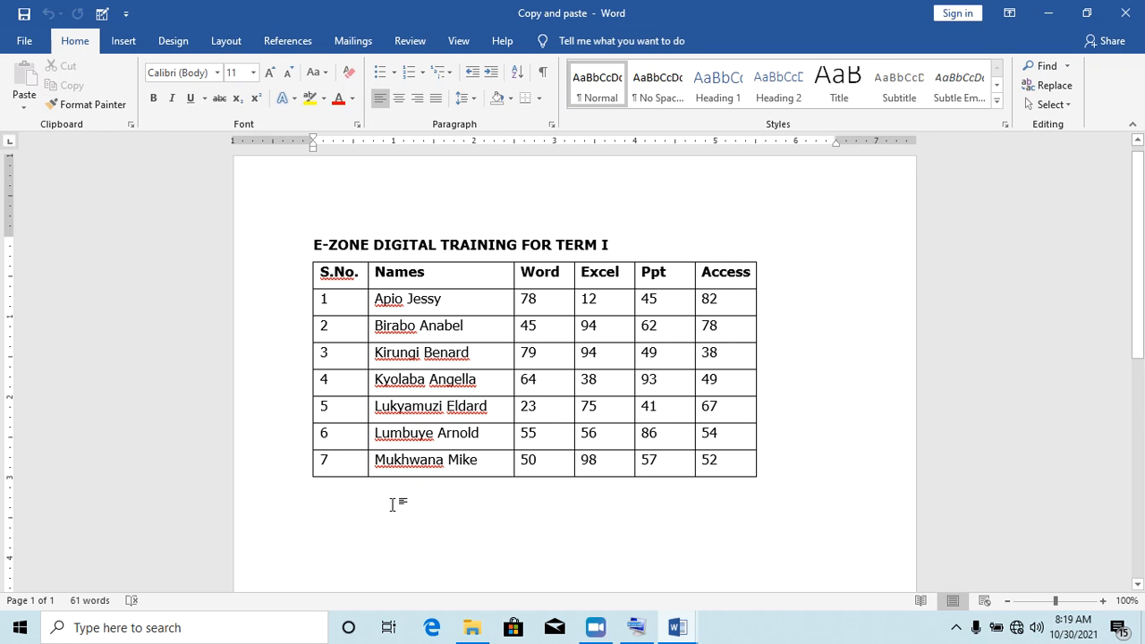
text(E-ZONE)
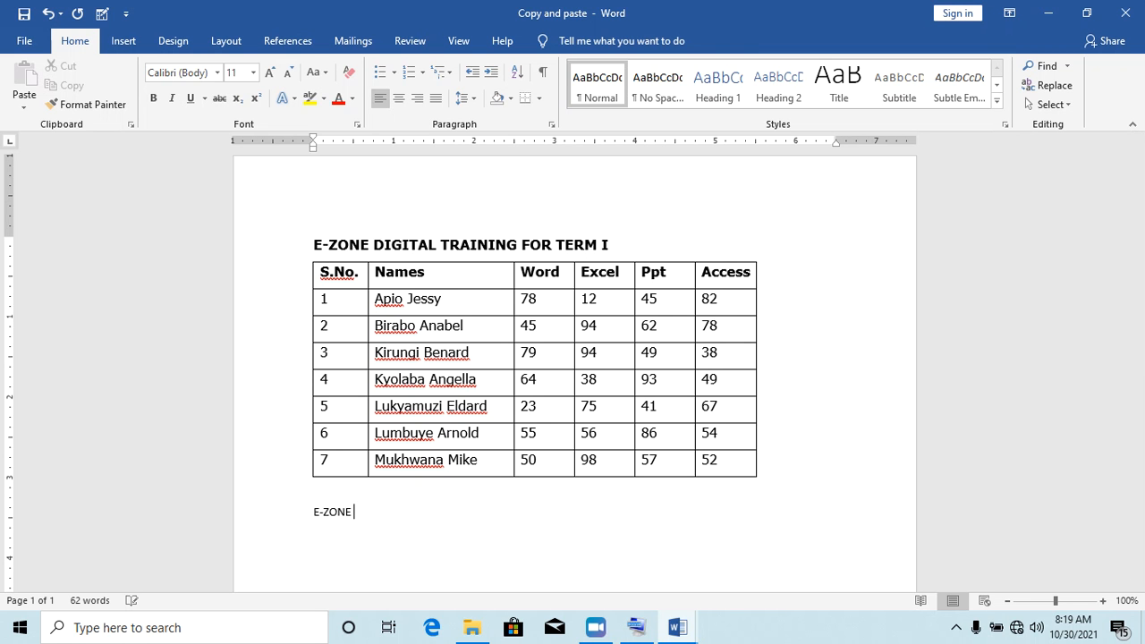
text( DIGITAL TRAINING)
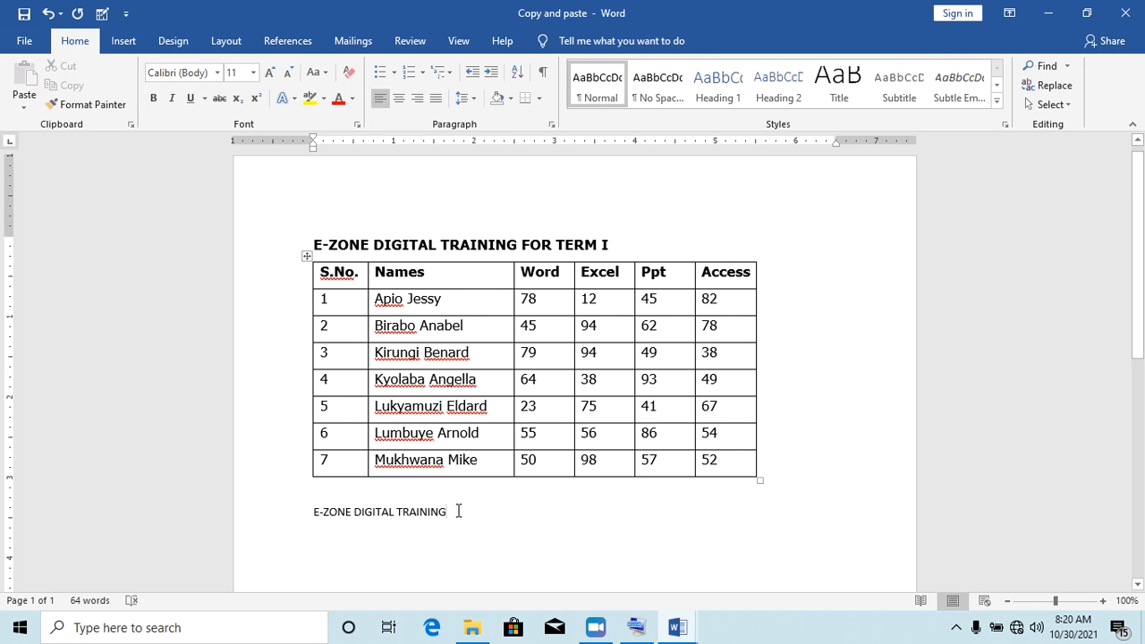
drag(458, 512, 299, 515)
key(Delete)
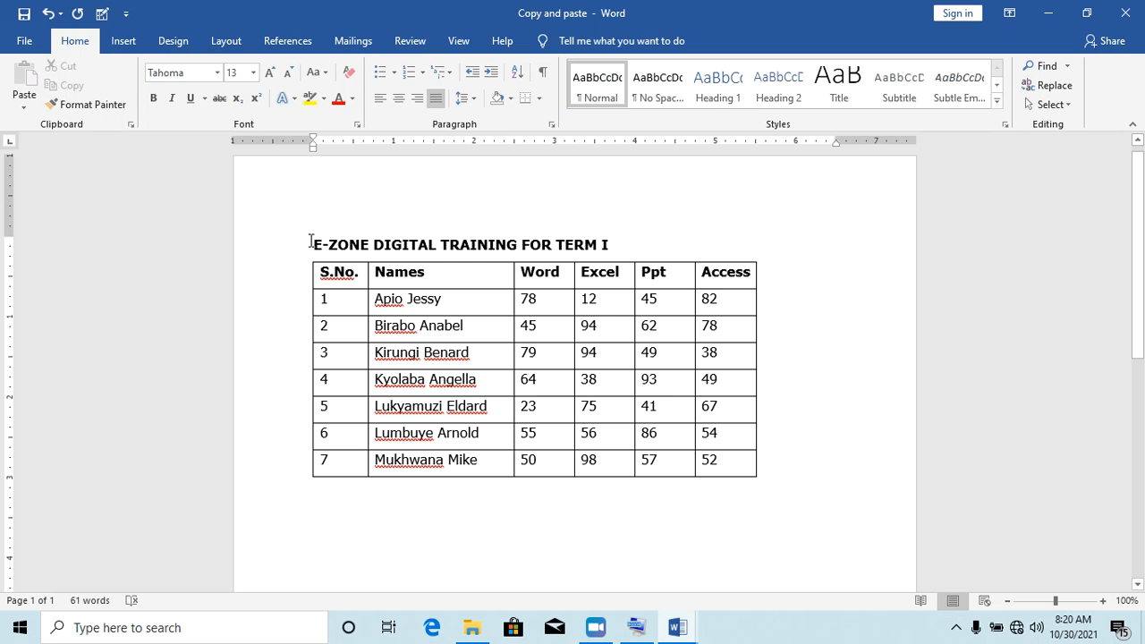
Step: Copy the "E-ZONE DIGITAL TRAINING FOR TERM I" heading together with its whole marks table
drag(312, 242, 489, 480)
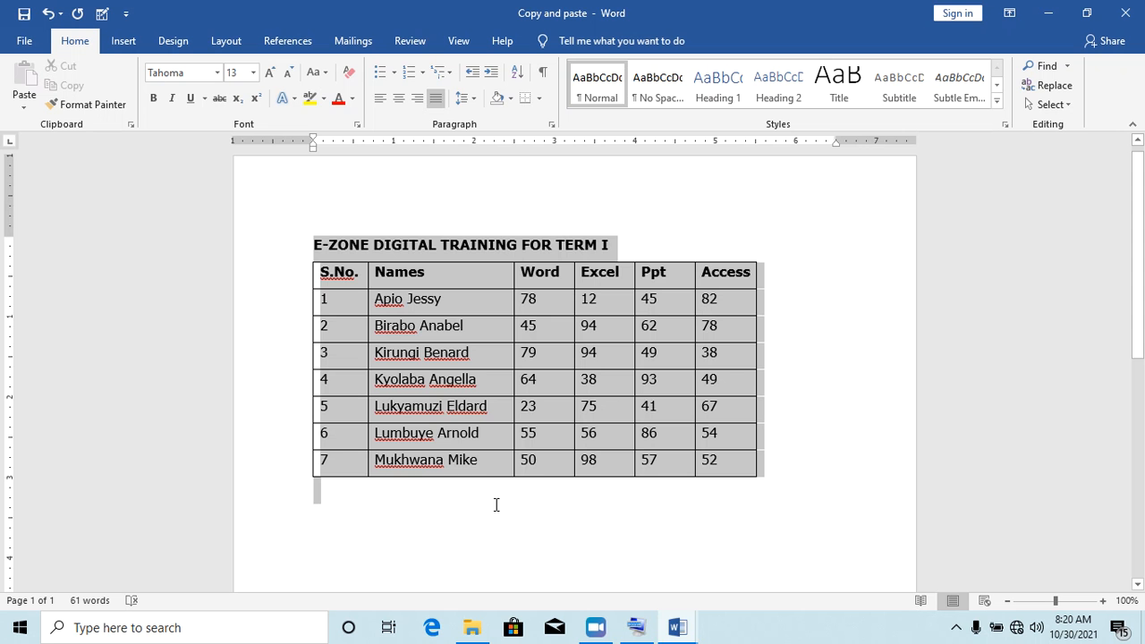
drag(497, 505, 56, 32)
drag(245, 175, 468, 519)
key(ctrl+c)
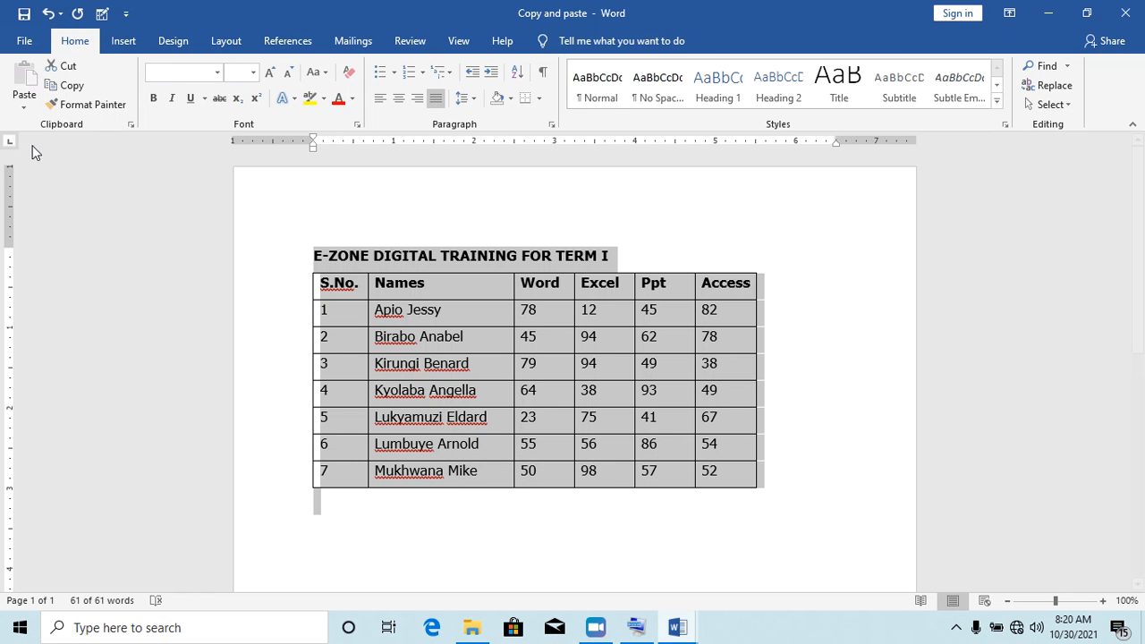
click(72, 85)
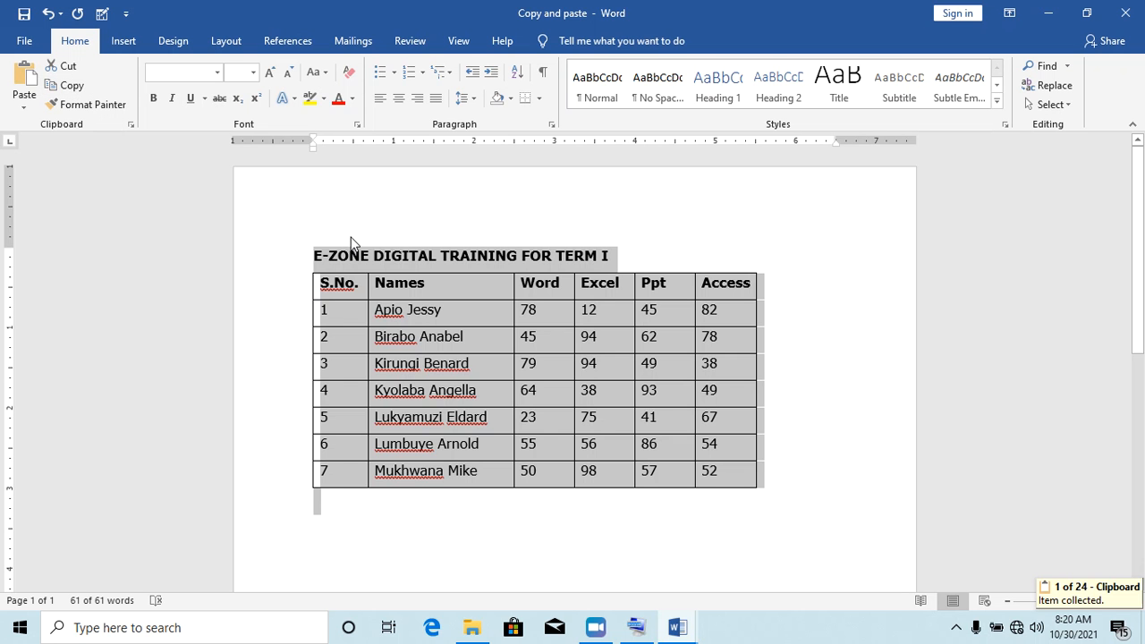
Step: Paste the copied heading and table on a new line below the original table
click(352, 504)
key(Return)
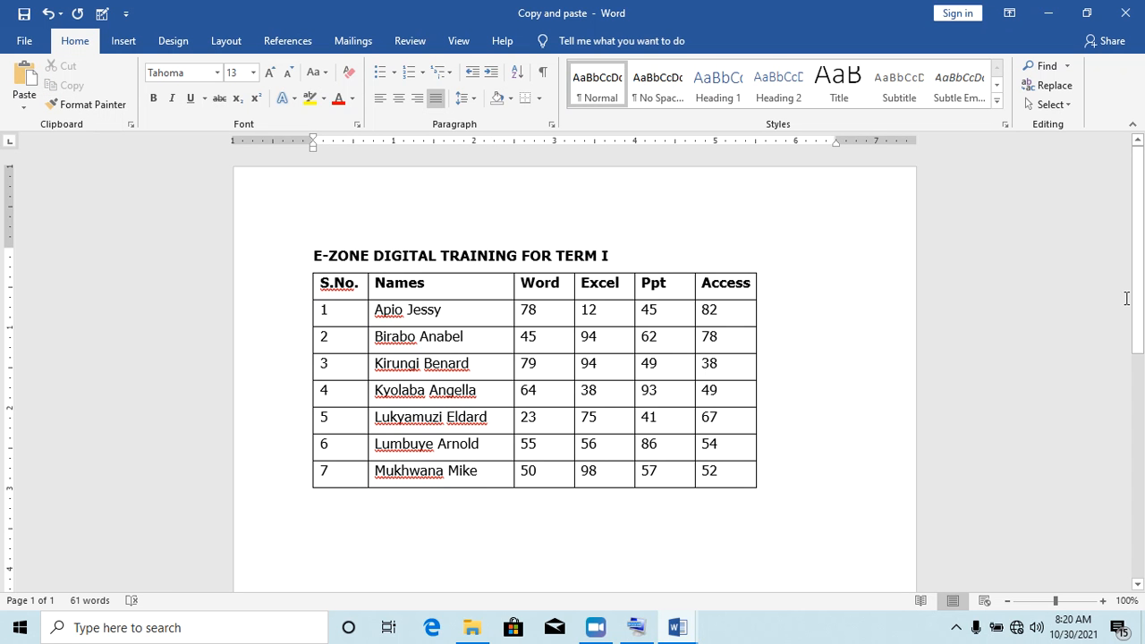
drag(1135, 299, 1134, 347)
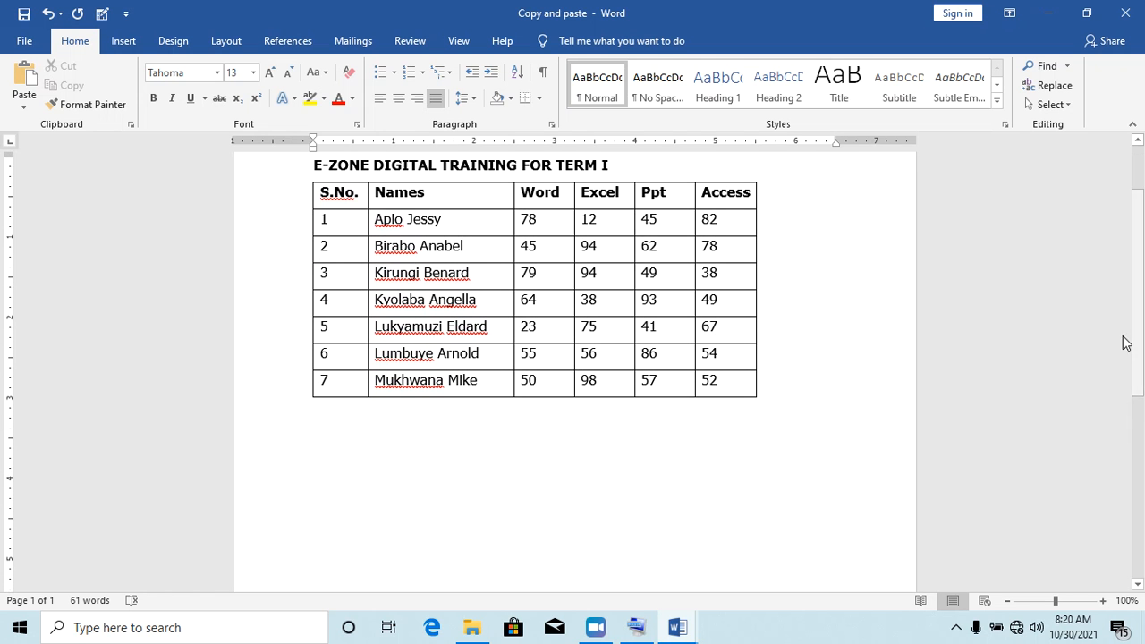
click(20, 82)
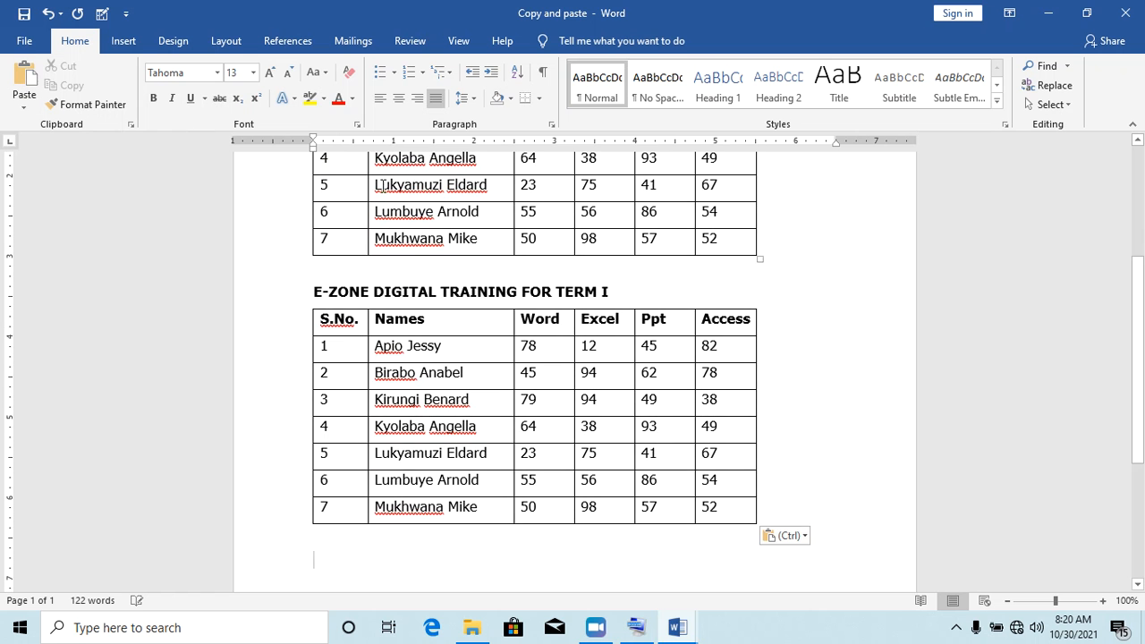
Step: Change the pasted table's heading to end in "TERM II" and clear all its marks from Word through Access
drag(1141, 338, 1135, 266)
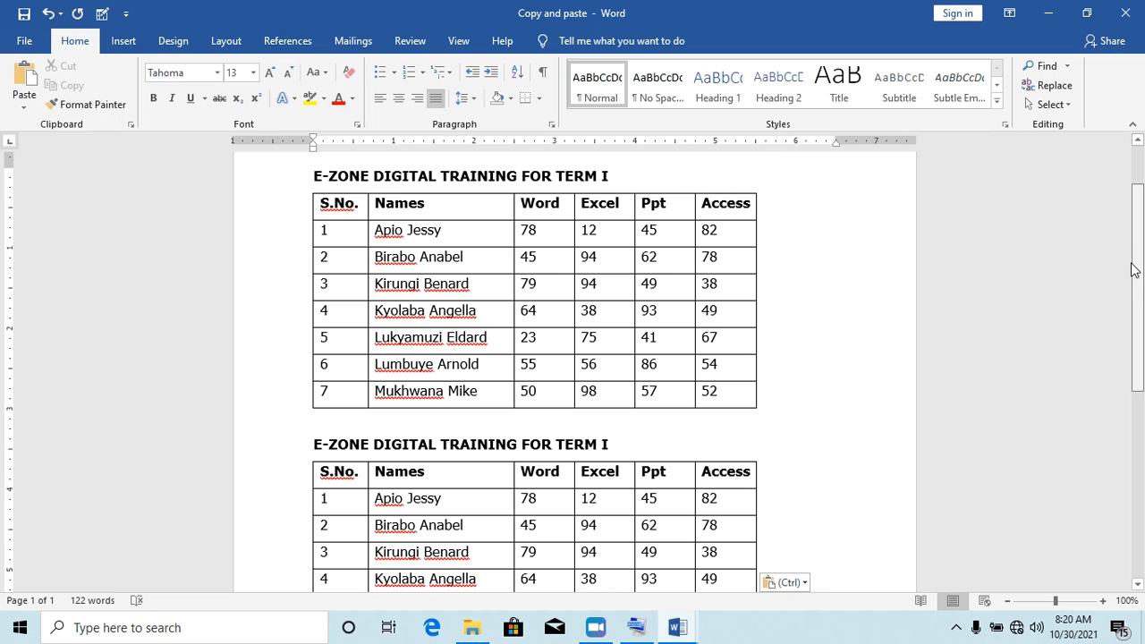
scroll(763, 348, down, 2)
double_click(606, 378)
text(II)
drag(573, 441, 718, 509)
key(Delete)
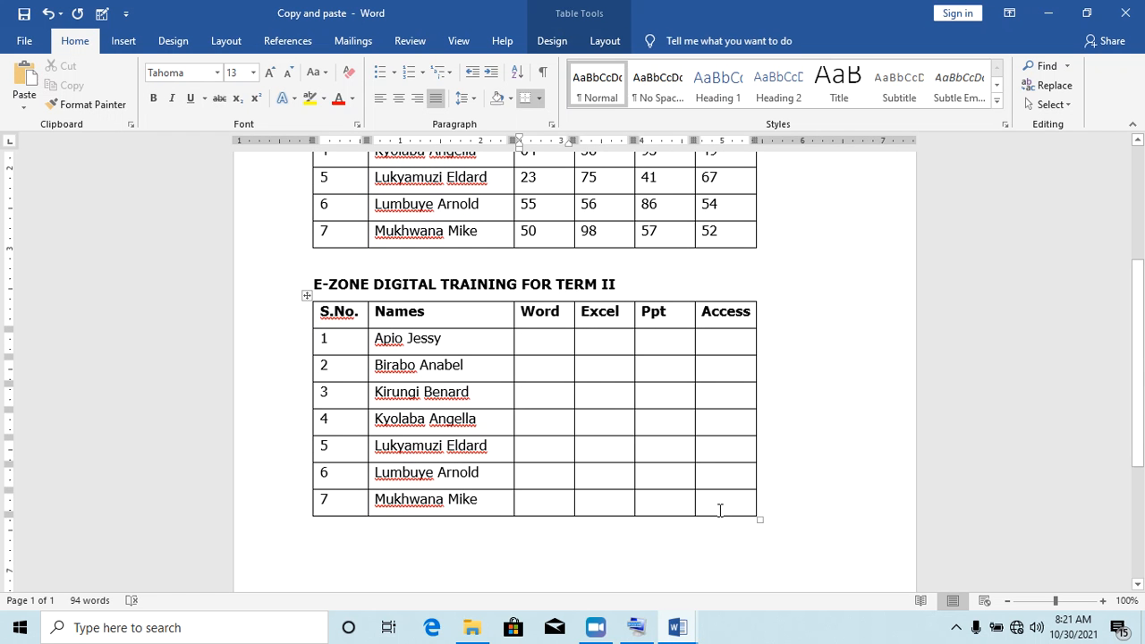
Step: Fill the Word column of the Term II table with the marks 54, 56, 87, 98, 85, 74 and 41
text(54)
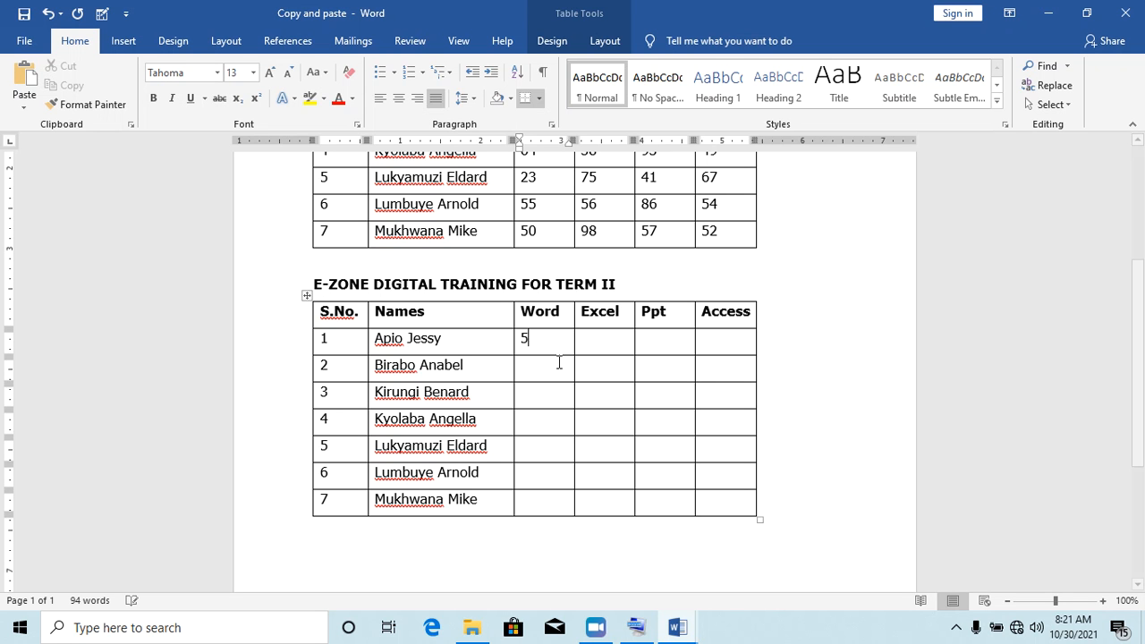
key(Down)
text(56)
key(Down)
text(87)
key(Down)
text(9)
text(5)
key(Down)
text(74)
key(Down)
text(41)
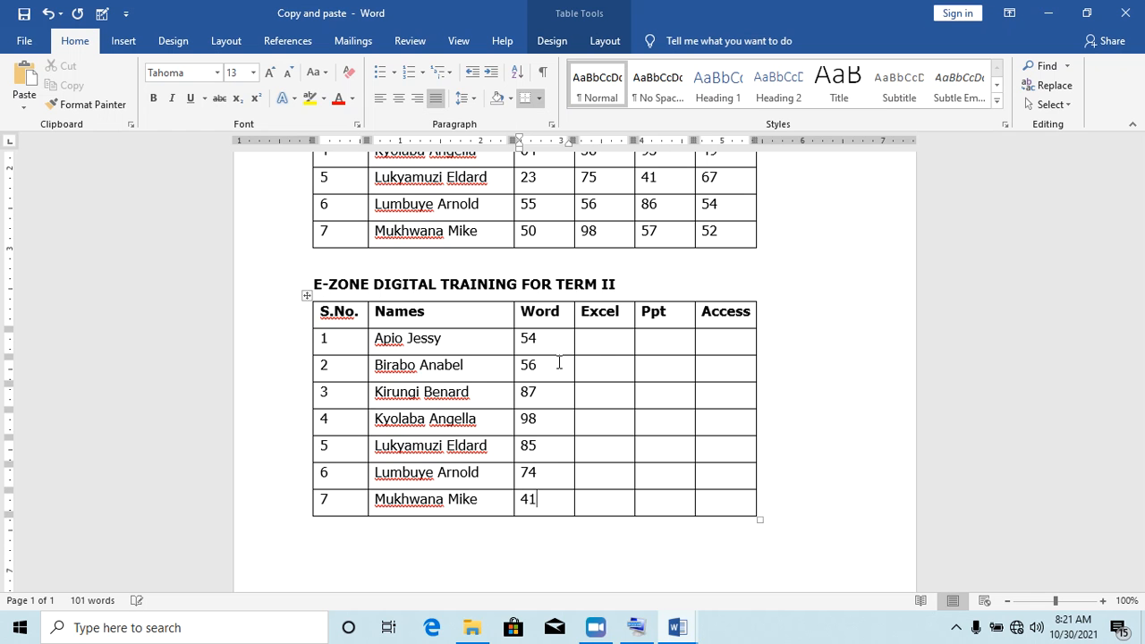
Step: Enter the Excel marks 85, 96 and 85 for the first three students in the Term II table
click(603, 346)
text(85)
key(Down)
text(85)
key(Down)
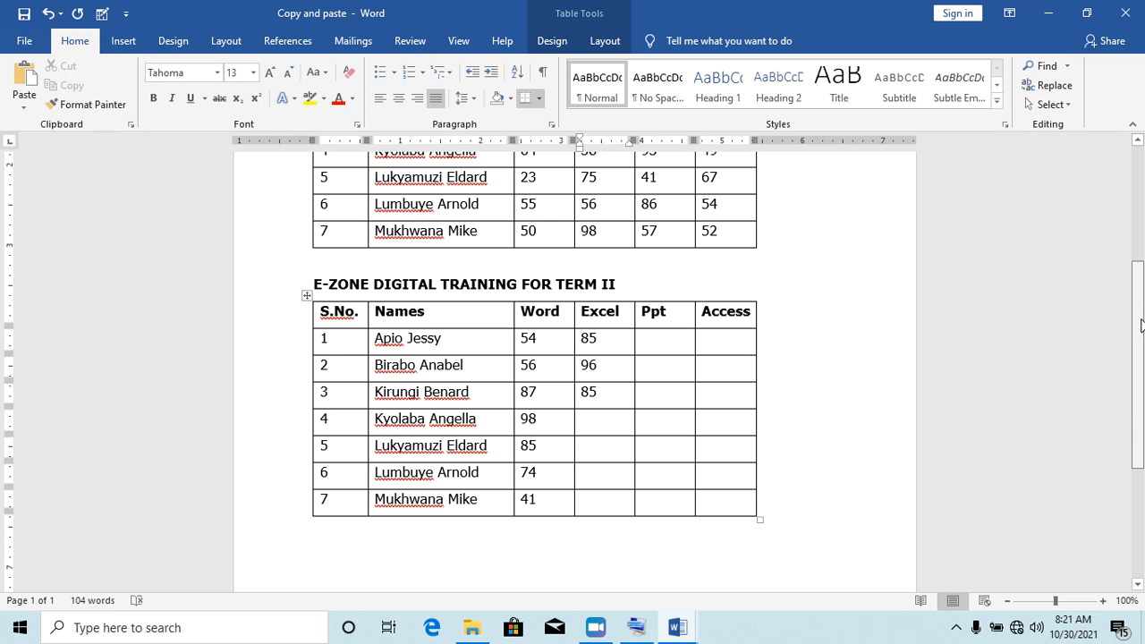
scroll(1039, 207, up, 4)
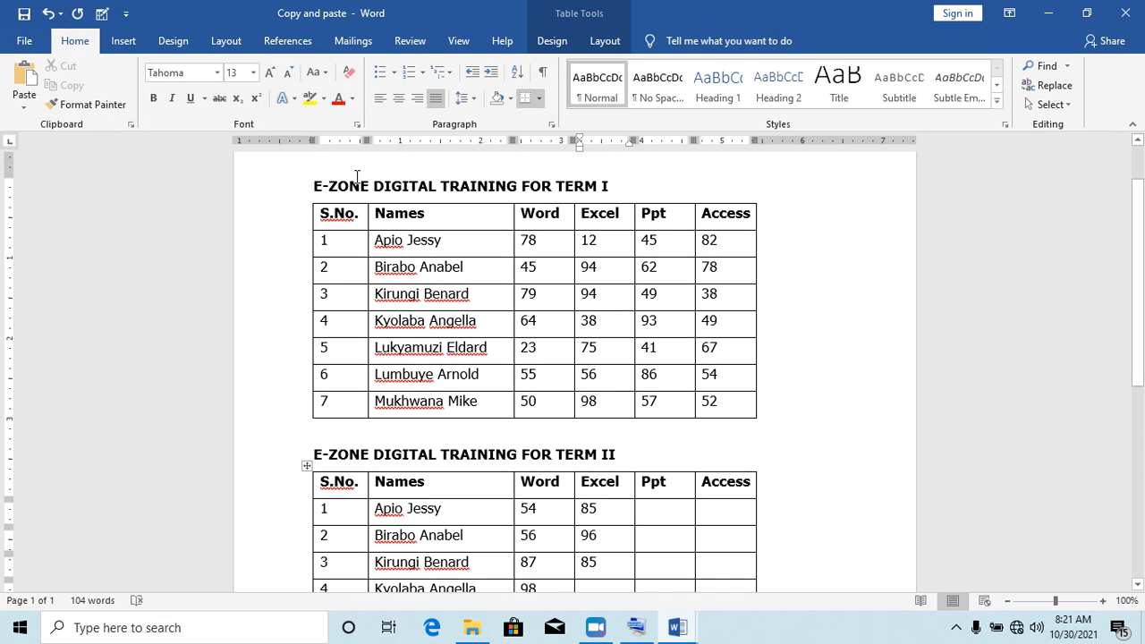
drag(312, 184, 620, 436)
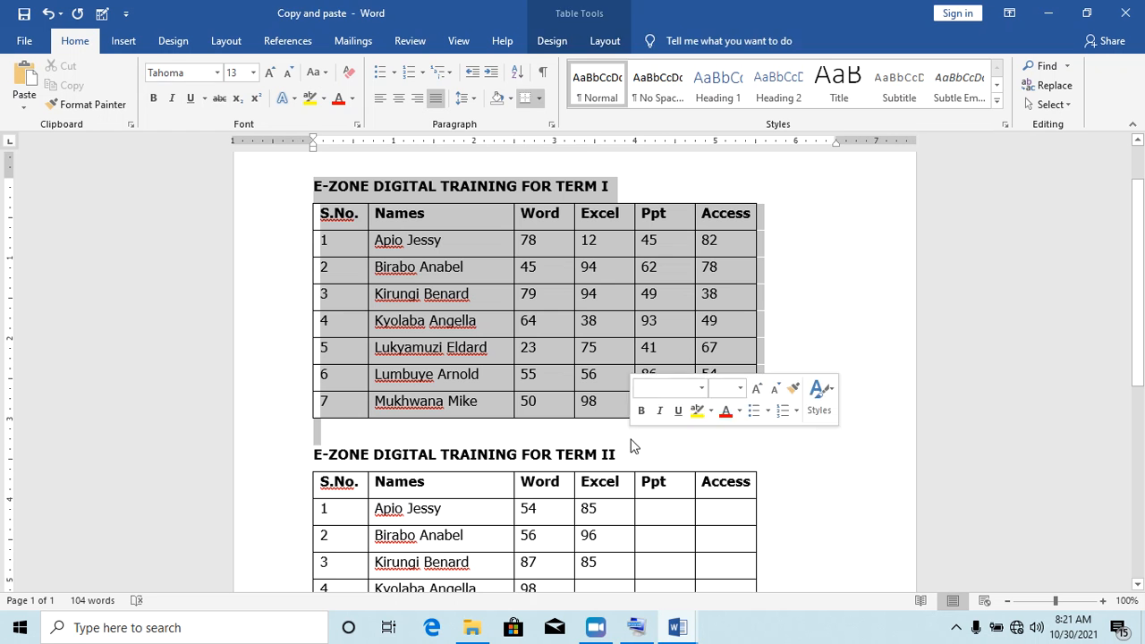
scroll(1137, 314, down, 3)
scroll(1137, 315, down, 2)
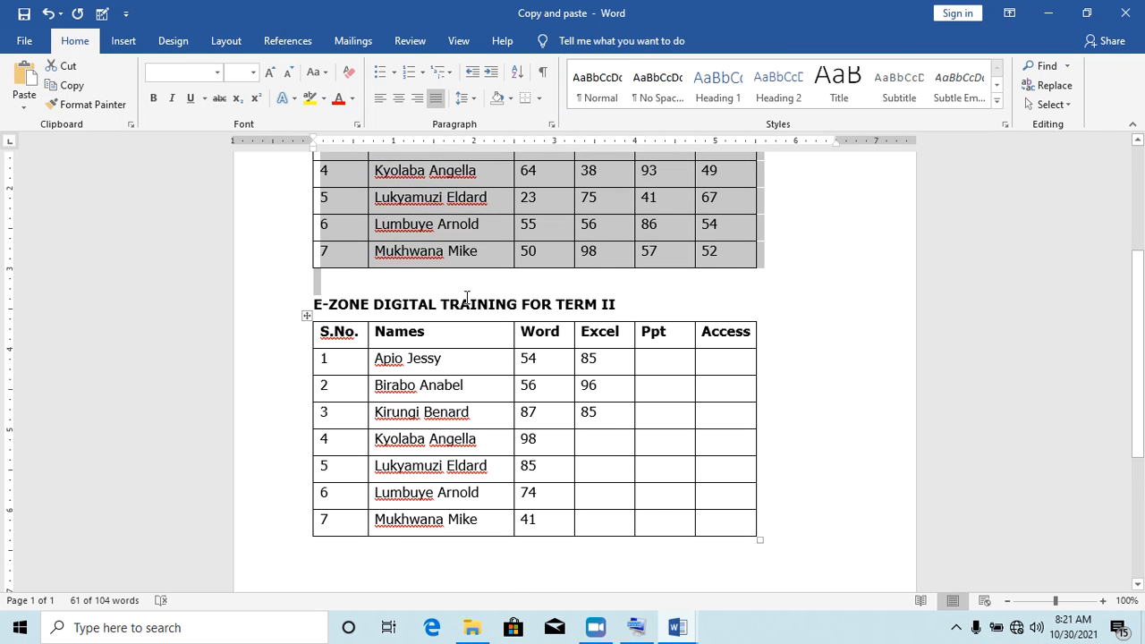
click(469, 300)
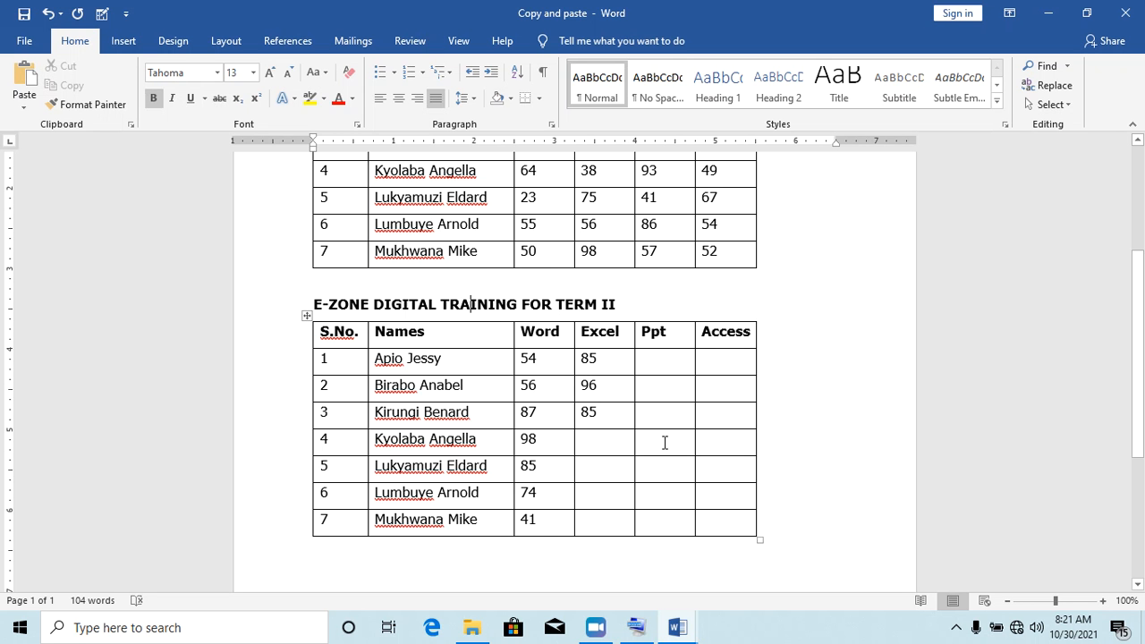
Step: Copy the Term I heading and its full marks table again
drag(1140, 353, 1140, 280)
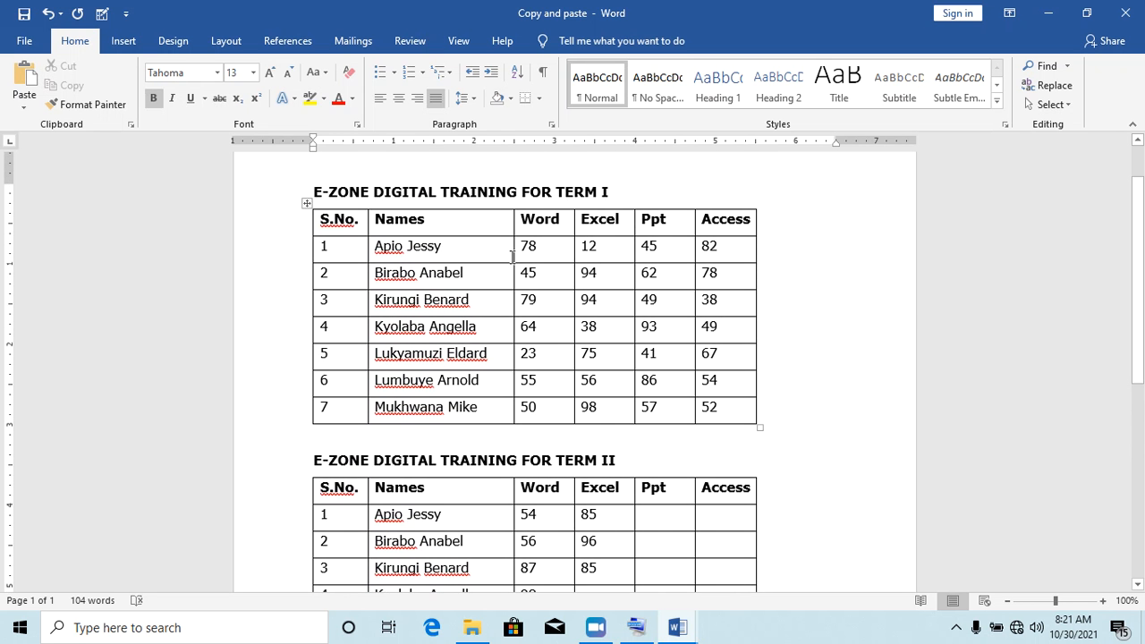
mouse_move(312, 191)
mouse_down()
mouse_move(335, 207)
mouse_move(453, 428)
mouse_up()
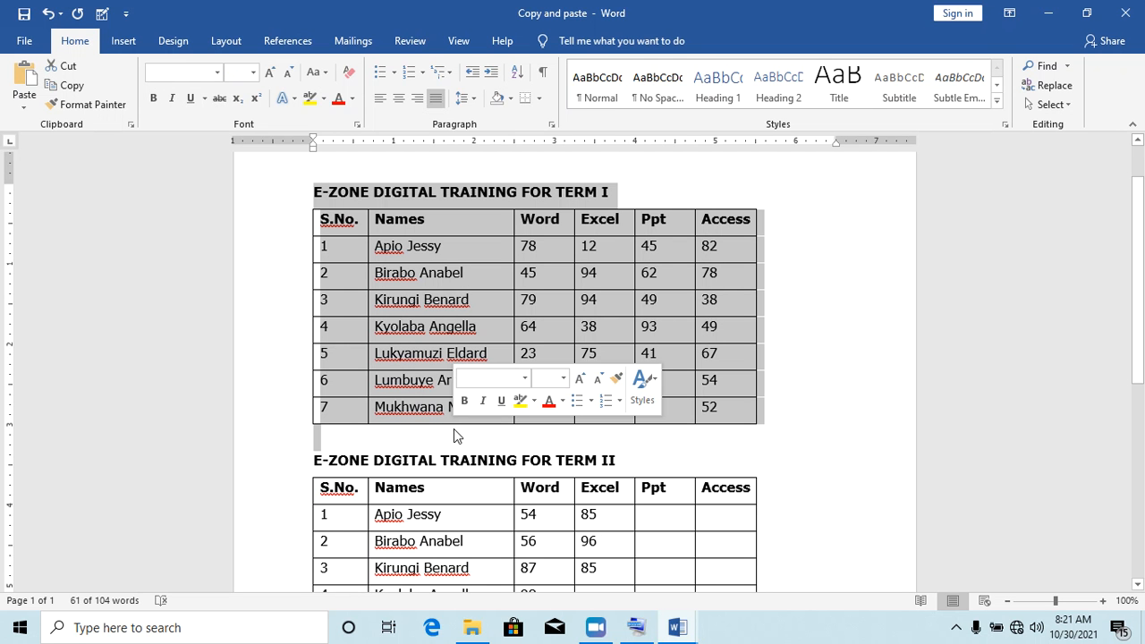
click(77, 86)
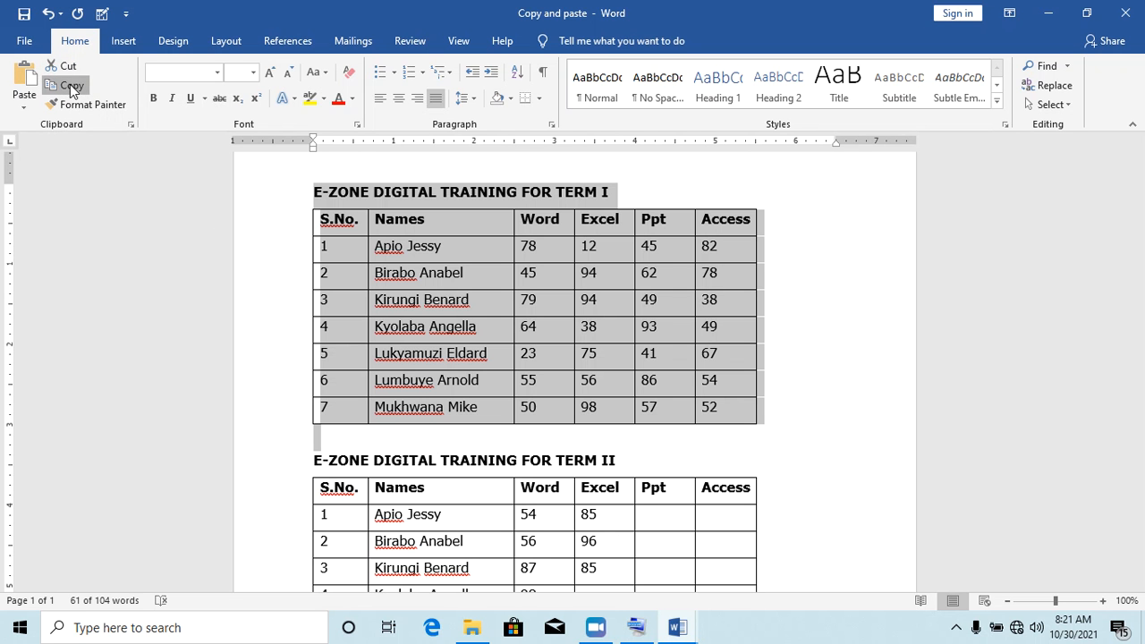
Step: Add blank lines below the Term II table to reach page 2 and paste the copied heading and table there
drag(1141, 214, 1141, 316)
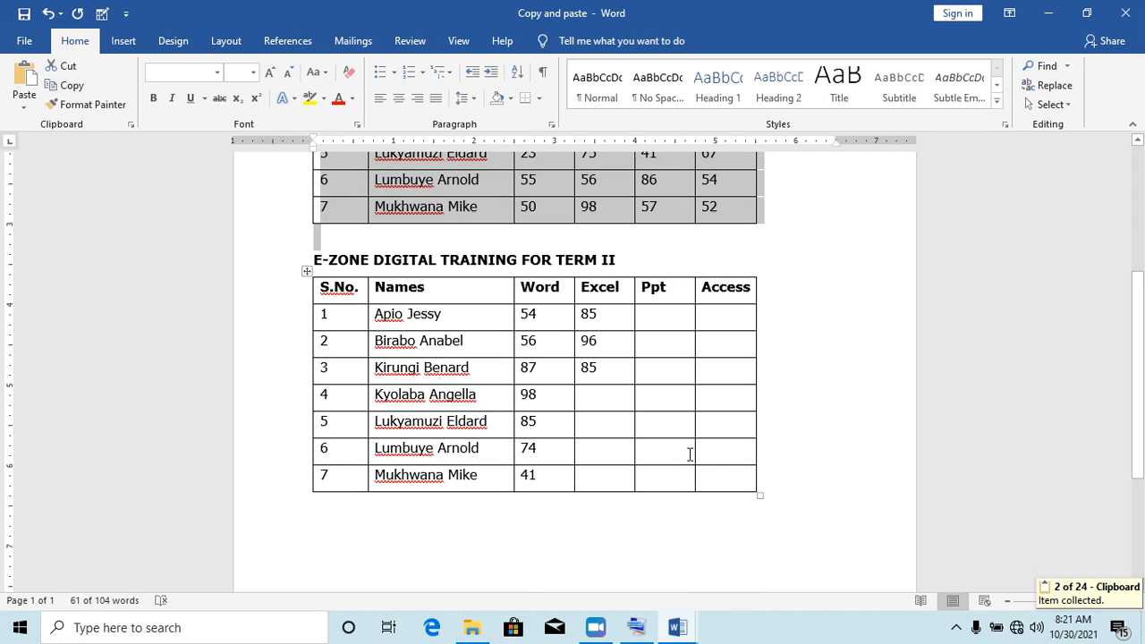
click(365, 520)
key(Return)
key(Return)
key(Return)
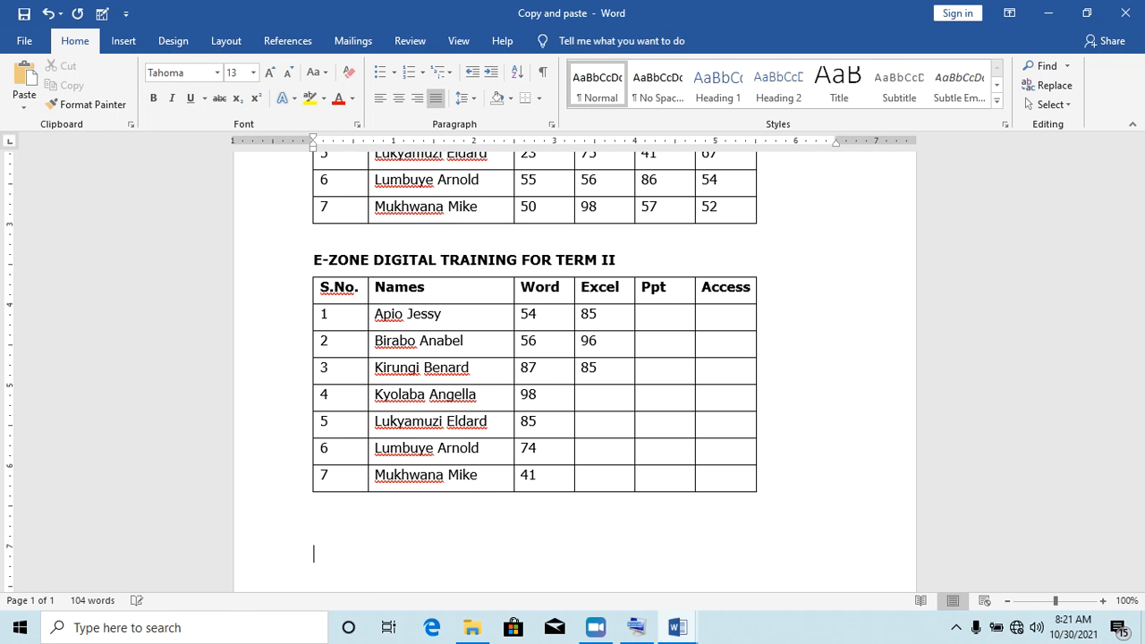
key(Return)
key(Return)
key(Return)
key(Return)
key(Return)
key(Return)
key(Return)
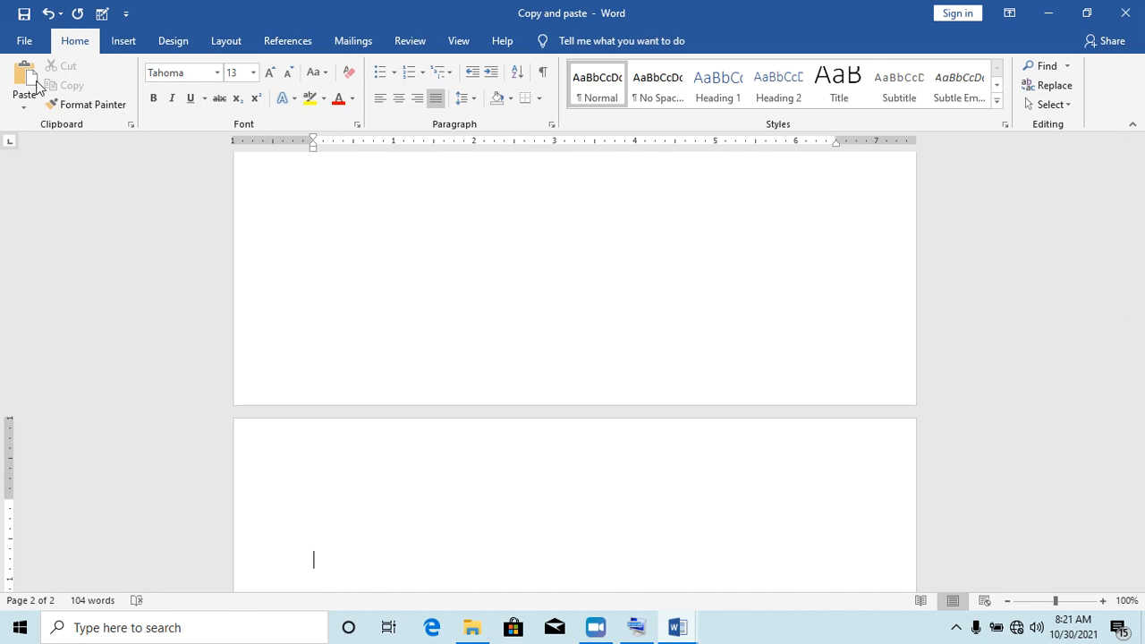
click(24, 77)
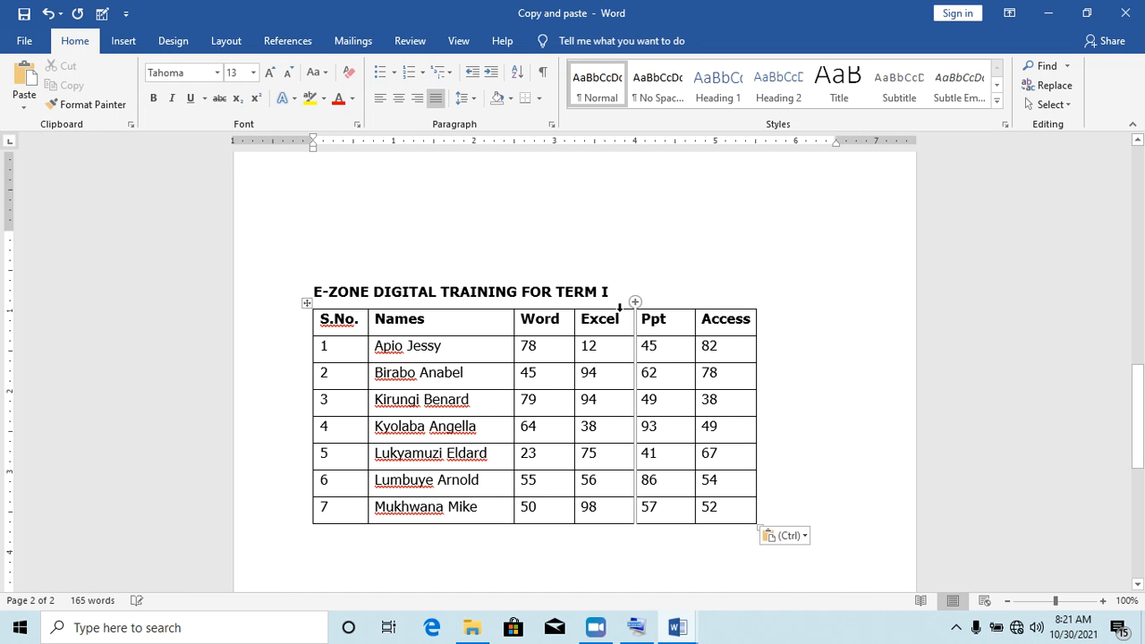
Step: Change the heading on page 2 to end in "TERM III" and clear all marks from its table
click(607, 292)
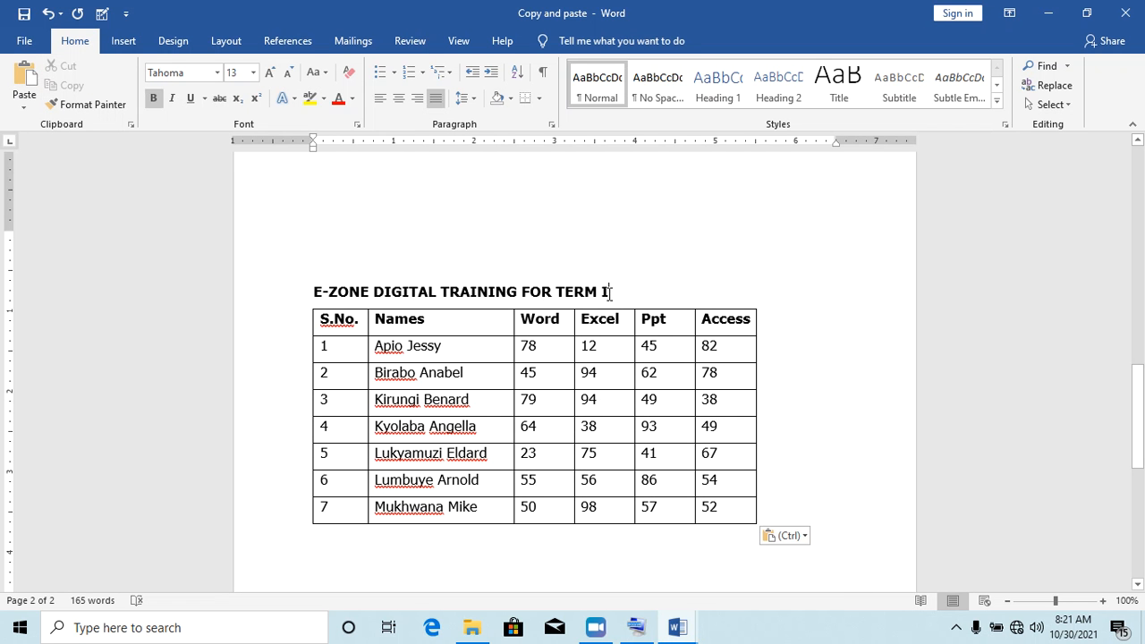
text(II)
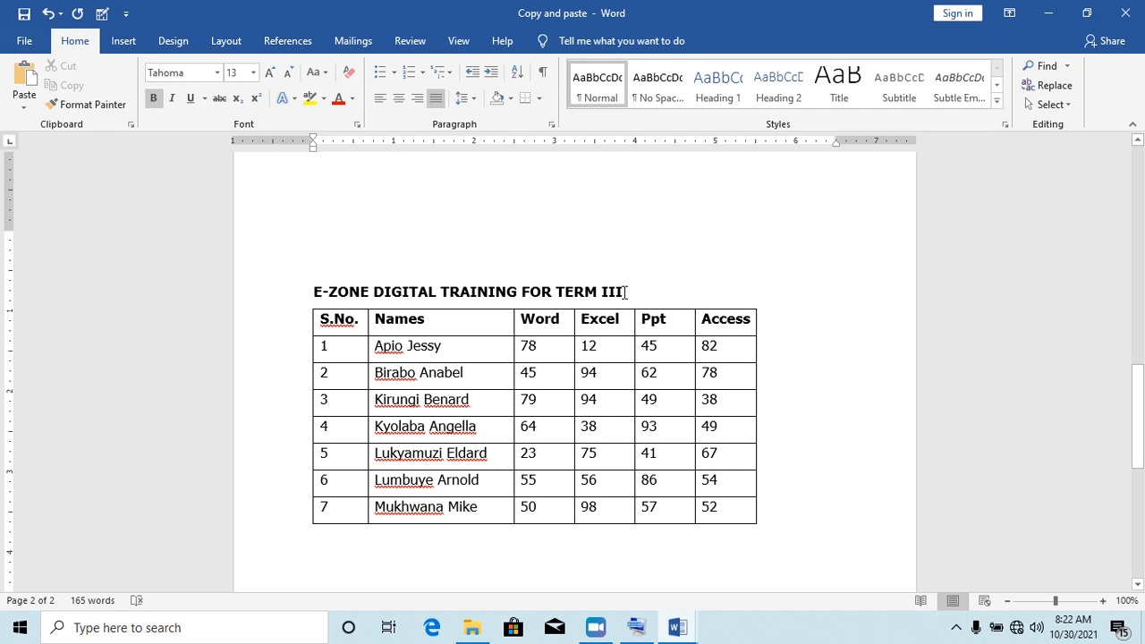
mouse_move(551, 347)
mouse_down()
mouse_move(652, 353)
mouse_move(714, 428)
mouse_move(712, 507)
mouse_up()
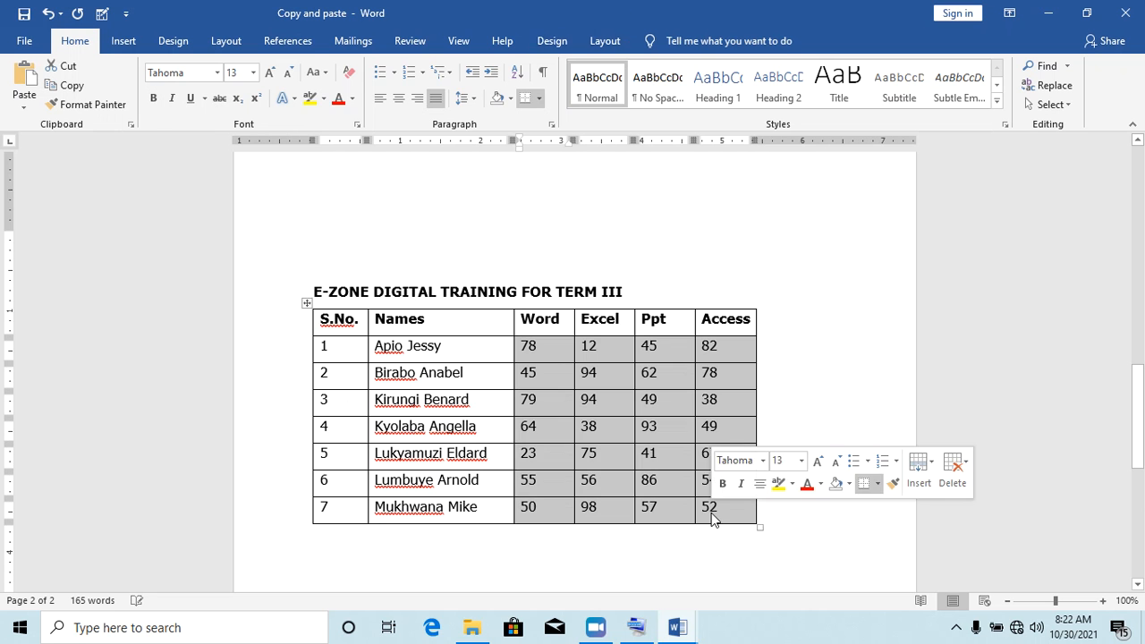
key(Delete)
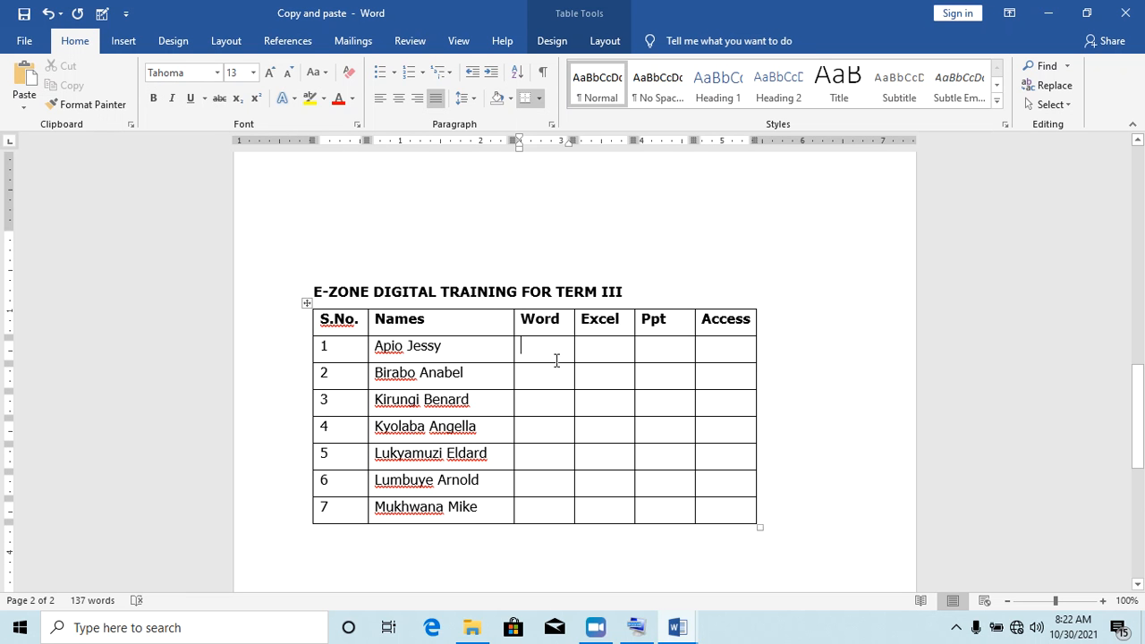
Step: Fill the Term III Word column with 85, 98, 75, 84, 42, 15 and 69, and enter 78 as the first Excel mark
text(85)
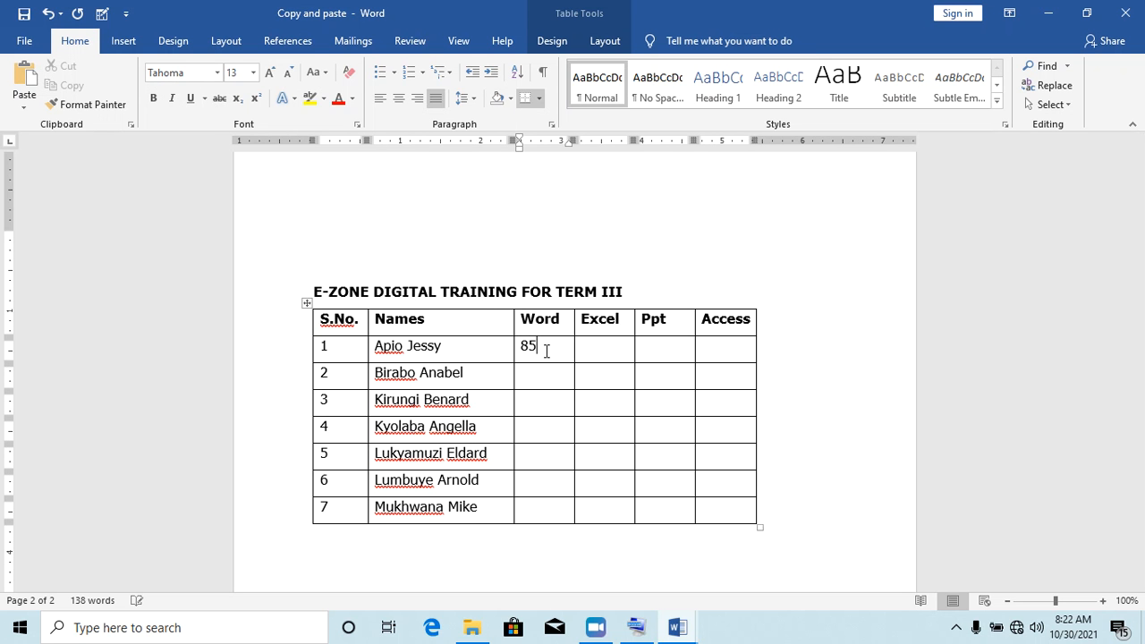
text(98)
key(Down)
text(75)
key(Down)
text(84)
key(Down)
text(469)
key(Down)
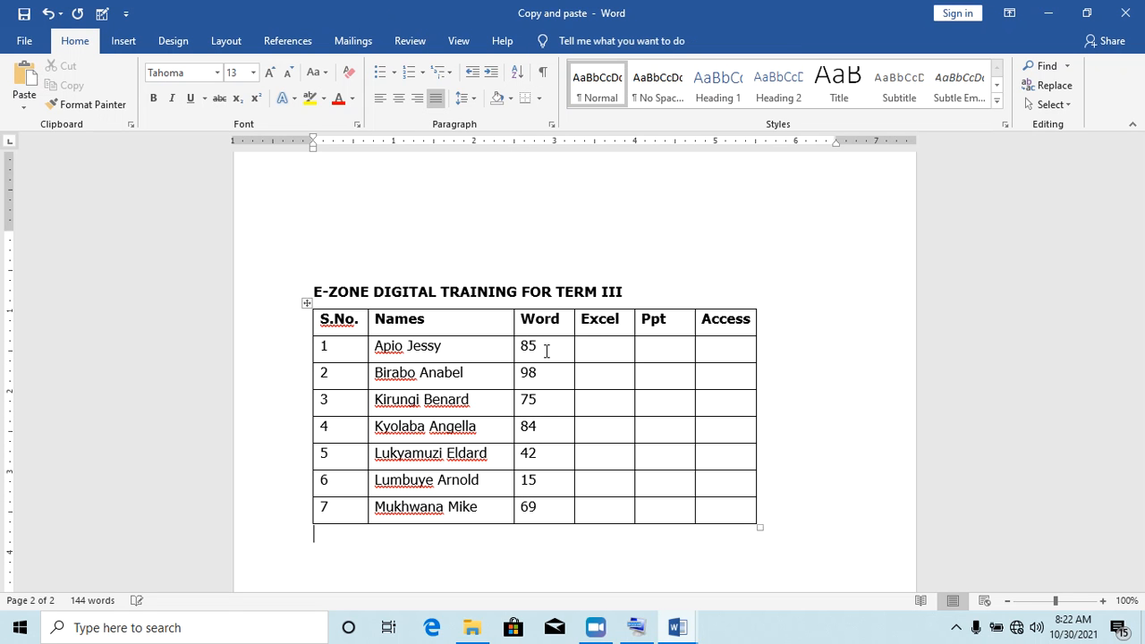
click(615, 345)
text(78)
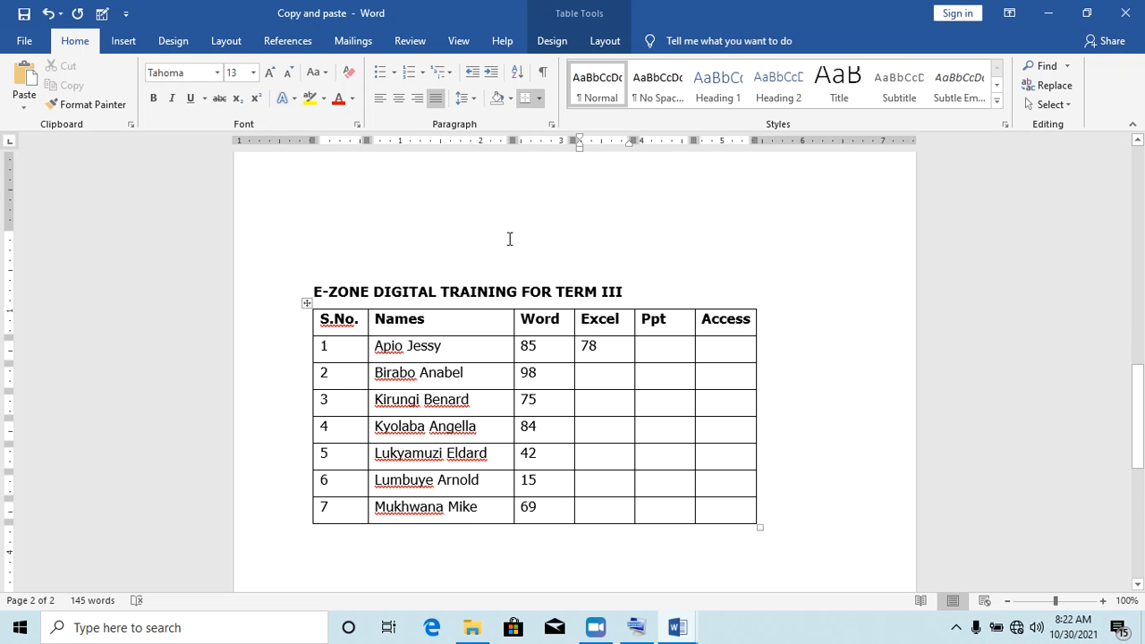
Step: Delete the two blank lines above the Term III heading on page 2 and save the document
click(327, 250)
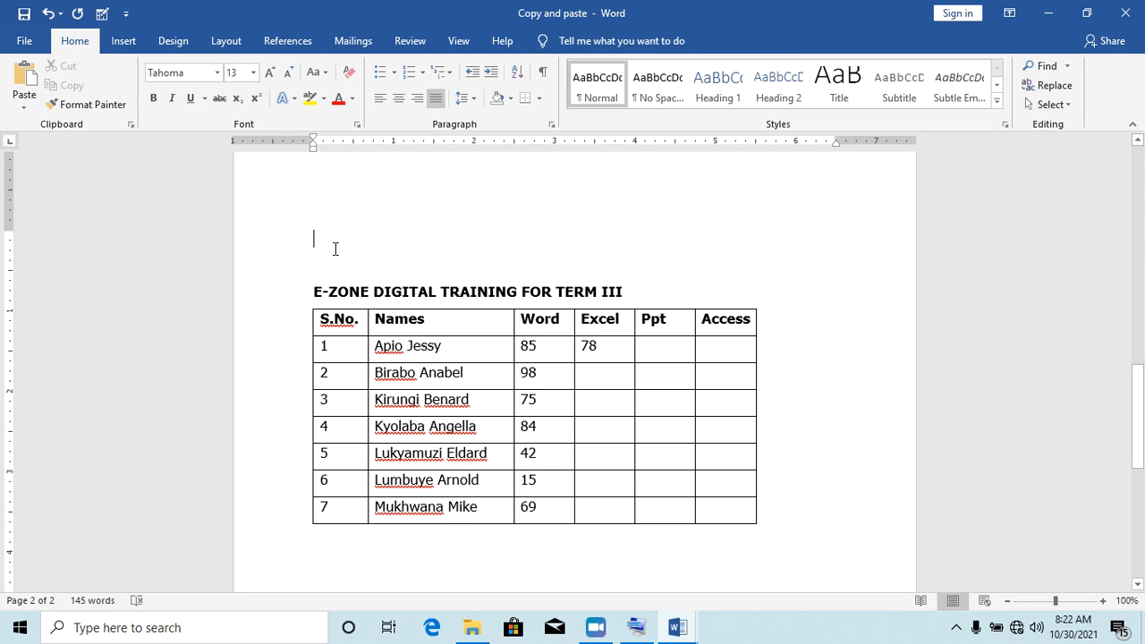
key(Delete)
key(Delete)
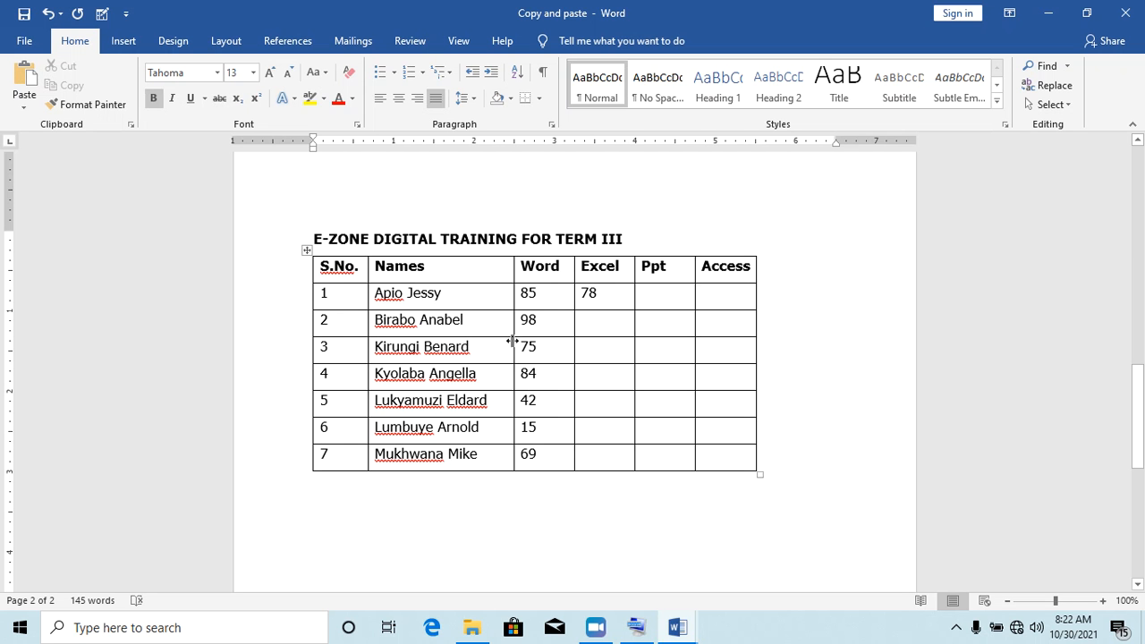
drag(1139, 383, 1139, 324)
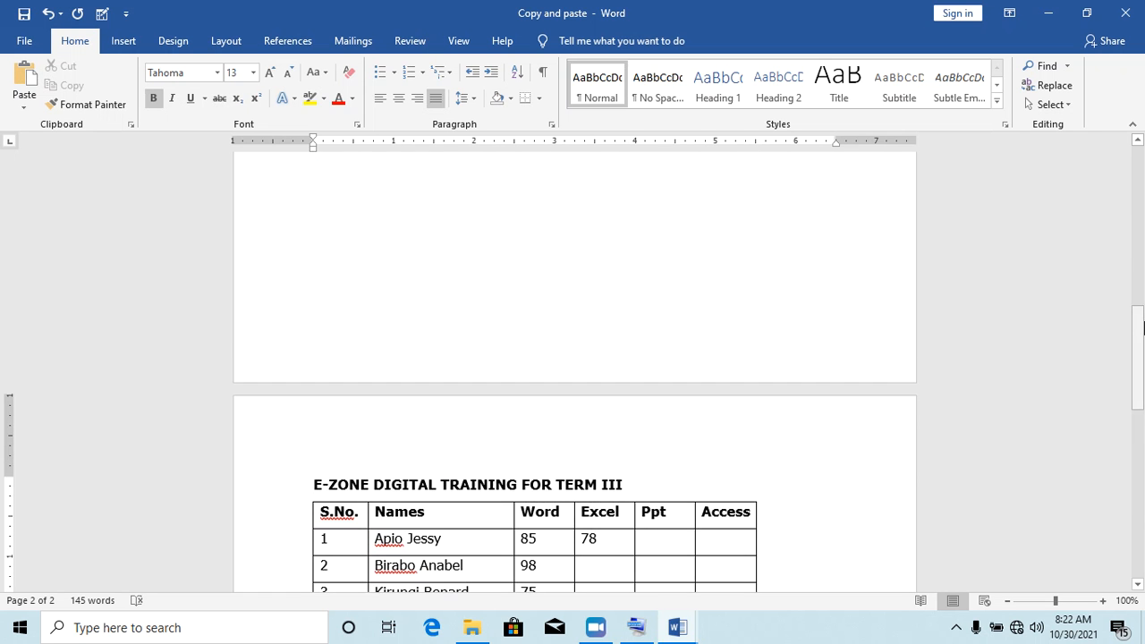
click(24, 14)
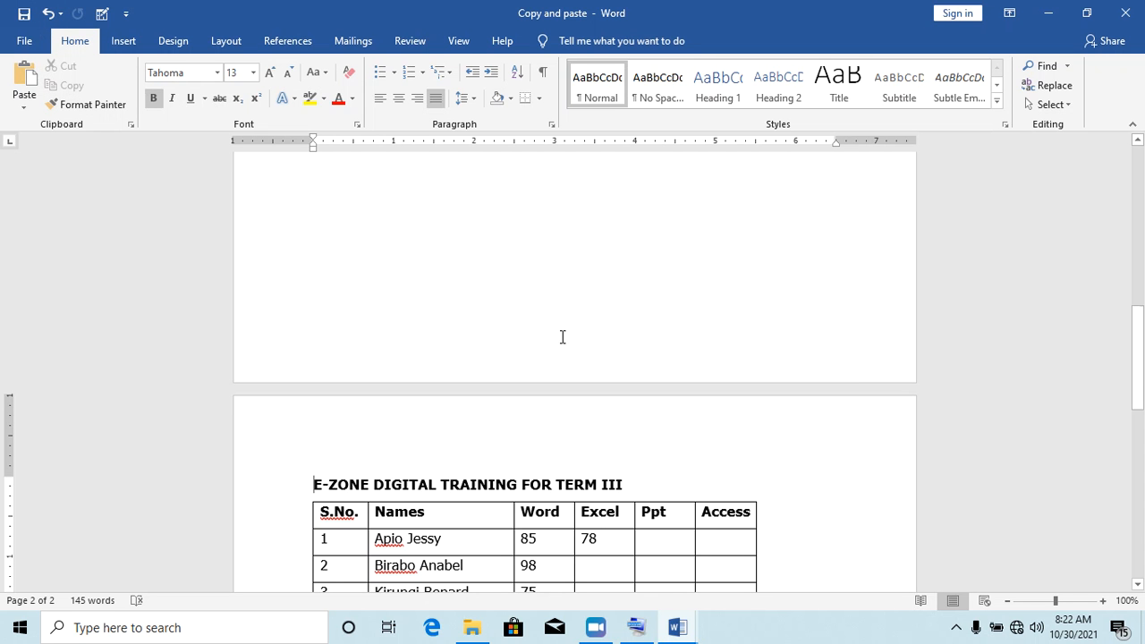
Step: Copy the Term I heading together with its complete marks table, and clear the selection
drag(1137, 375, 1138, 176)
drag(315, 258, 516, 501)
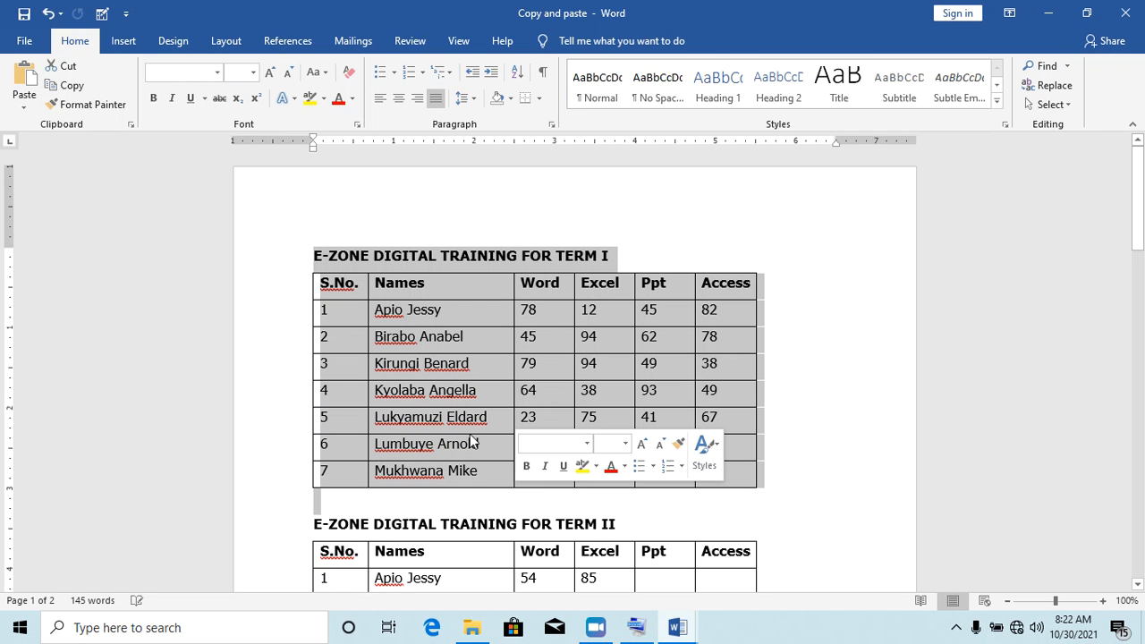
click(73, 92)
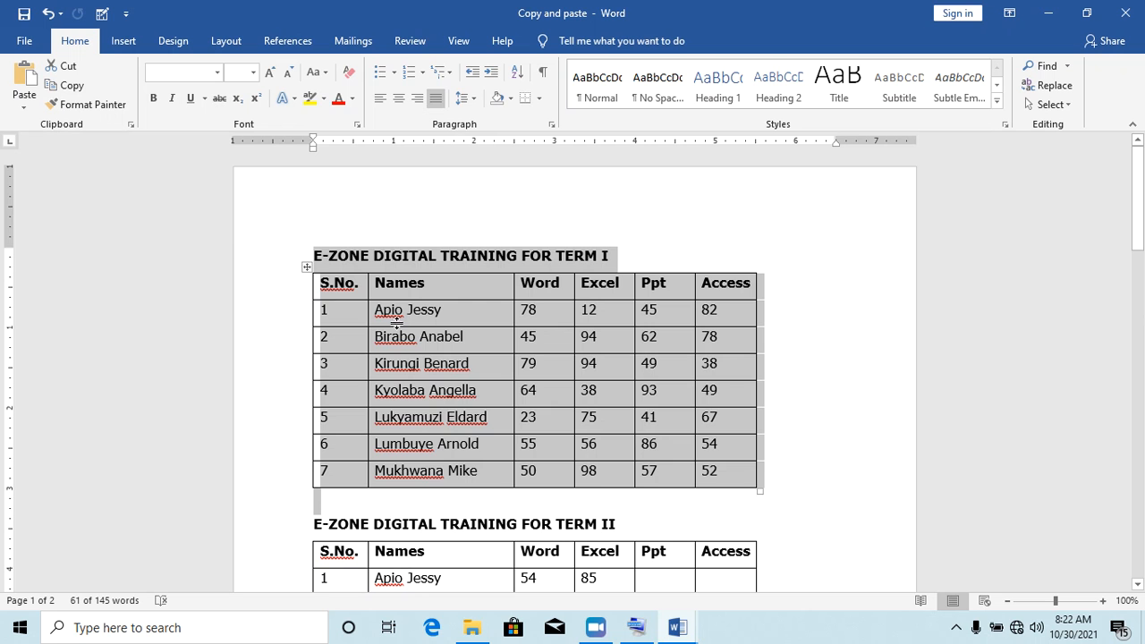
click(560, 514)
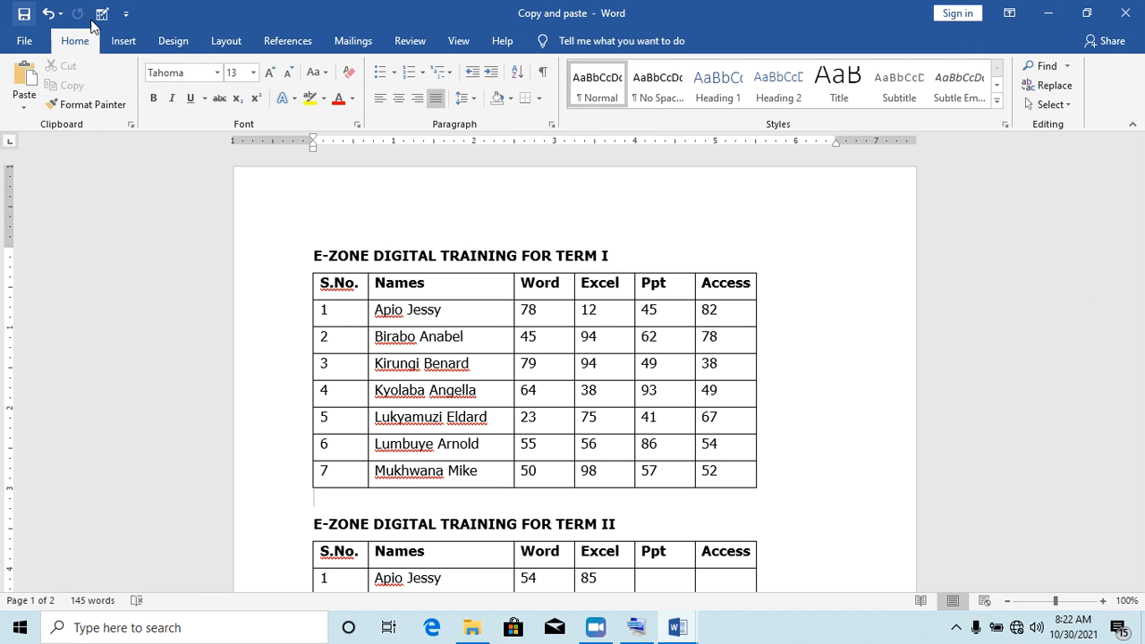
Step: Close the "Copy and paste" document and the "Ezone School Online Lesson Plans" document
click(1125, 18)
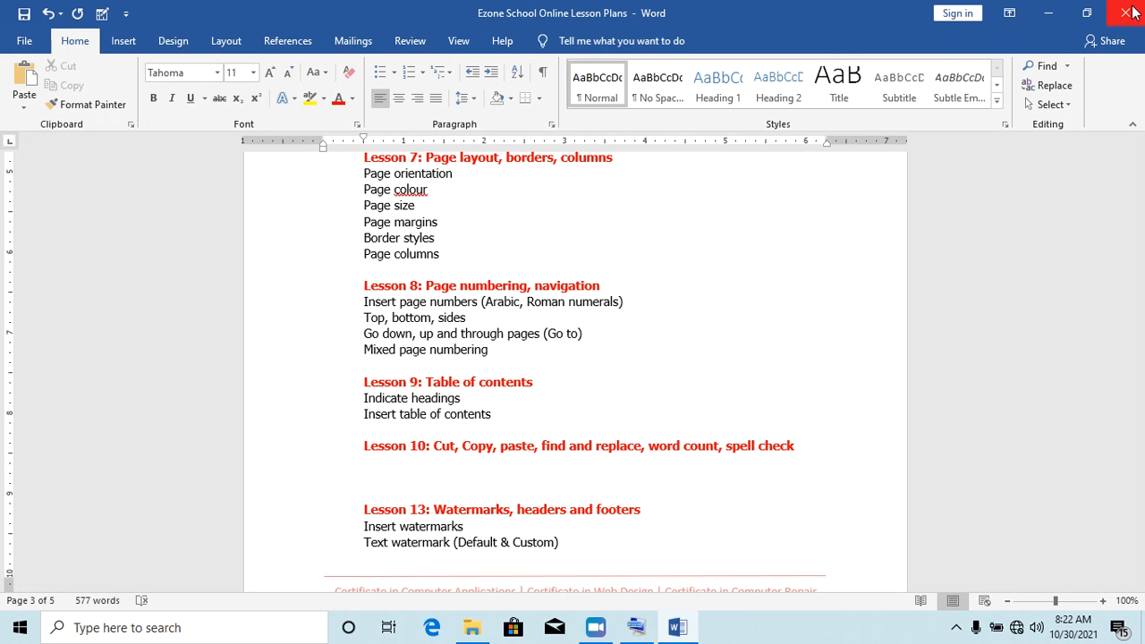
click(1128, 13)
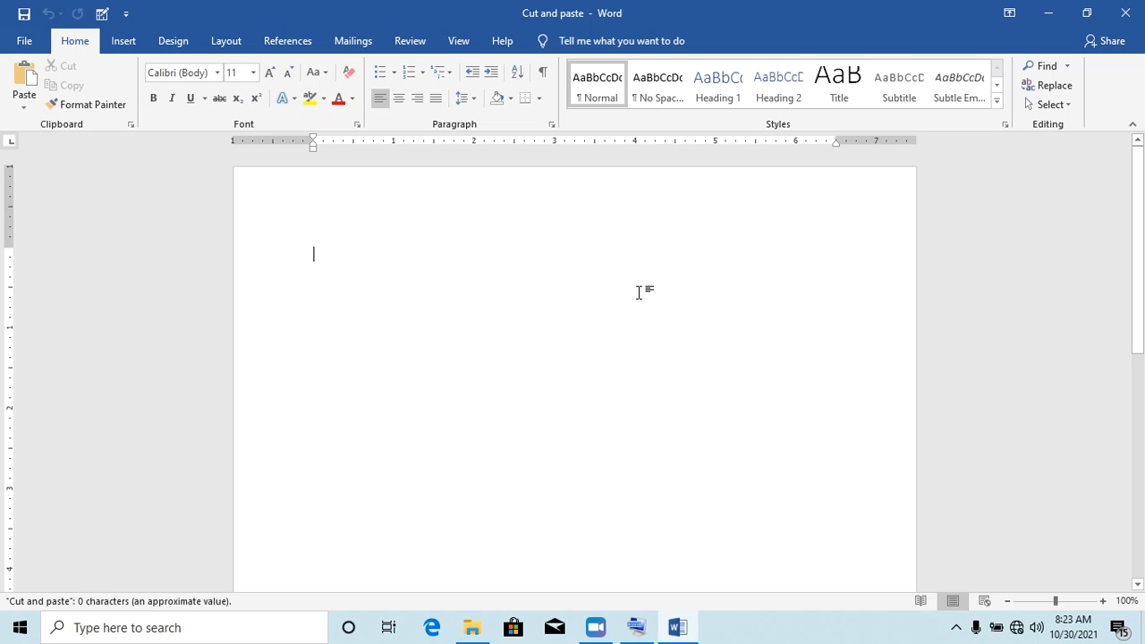
Step: Set the text in the blank "Cut and paste" document to Tahoma, size 14
click(253, 72)
click(233, 171)
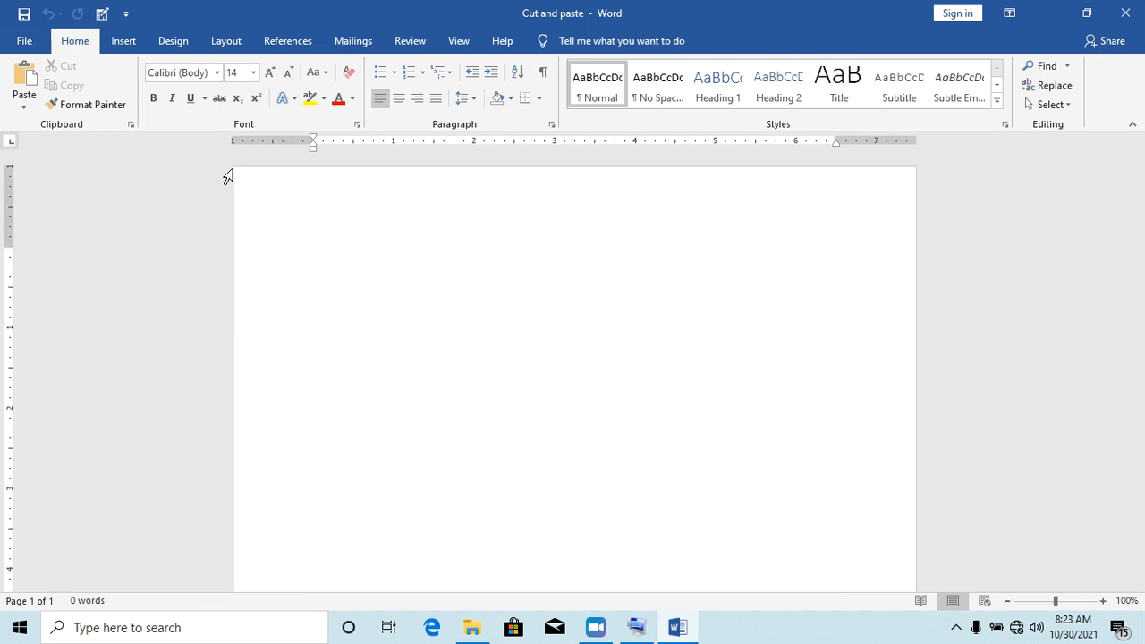
click(216, 72)
click(198, 171)
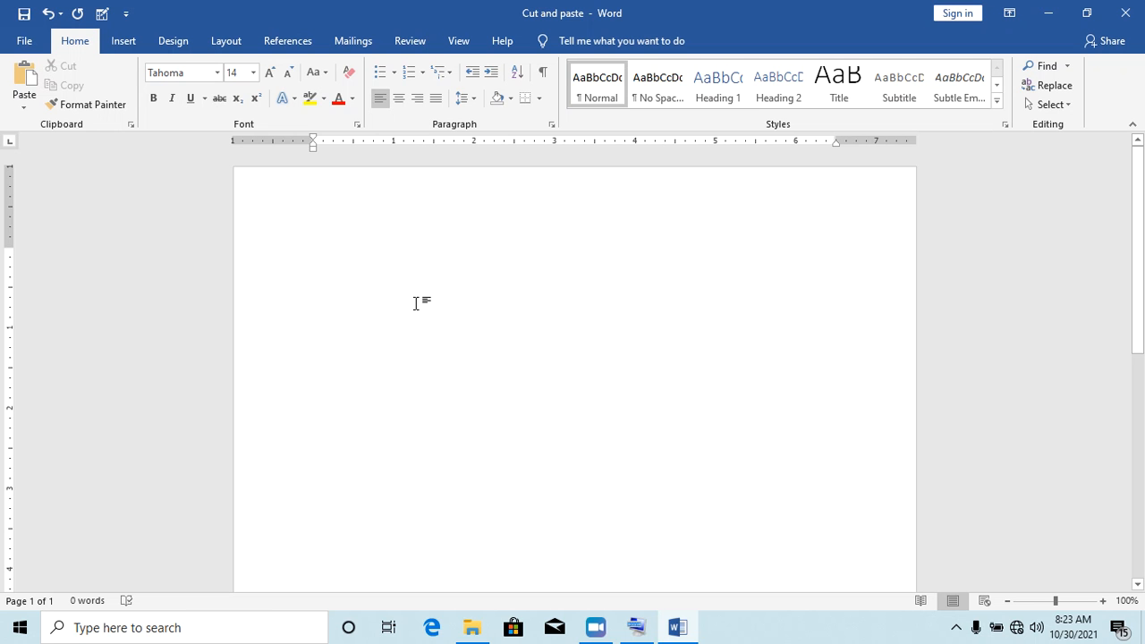
Step: Enter the heading "COUNTRIRS IN AFRICA" on the first line of the document
text(C)
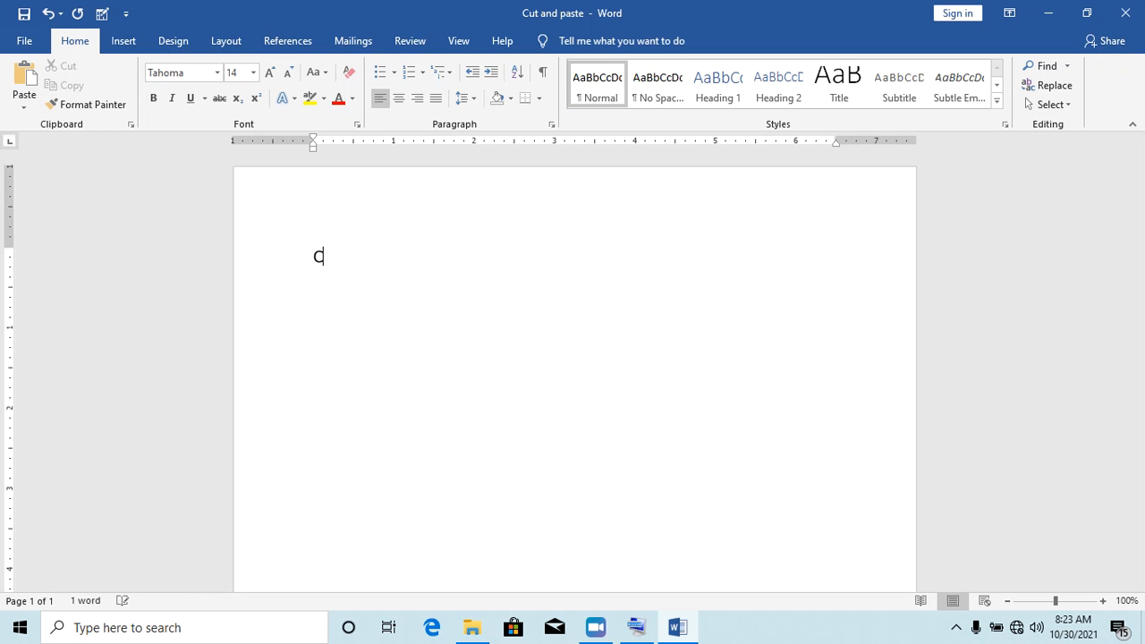
text(OUNTRIRS IN)
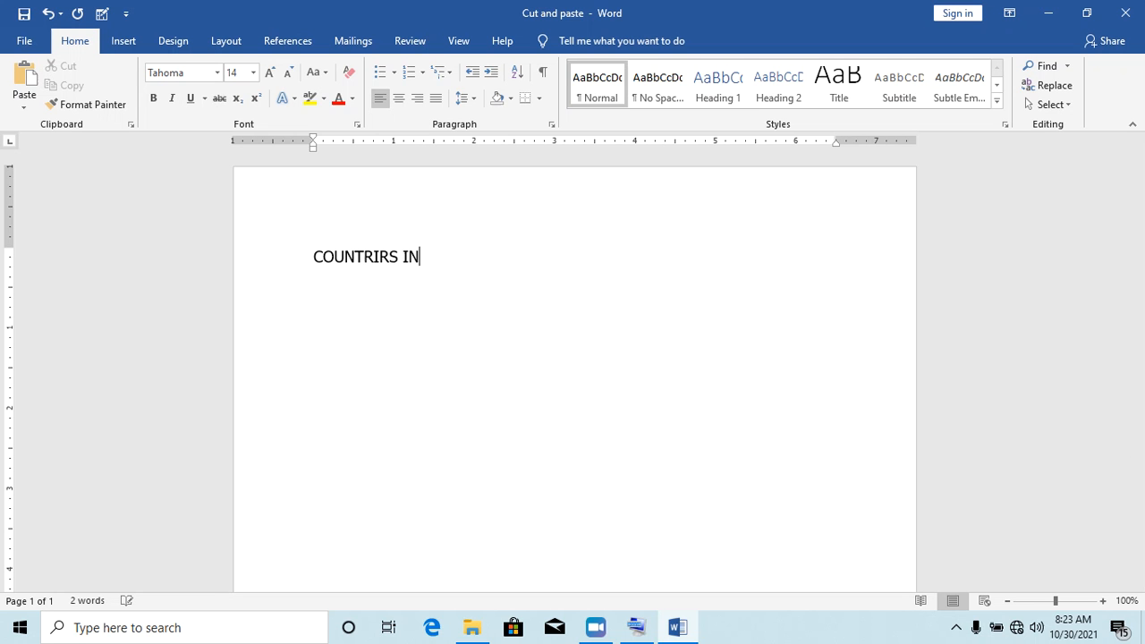
text( AFRICA )
Step: List France, Germany, UK, Portugal and Spain on separate lines under the Africa heading
text(Franc)
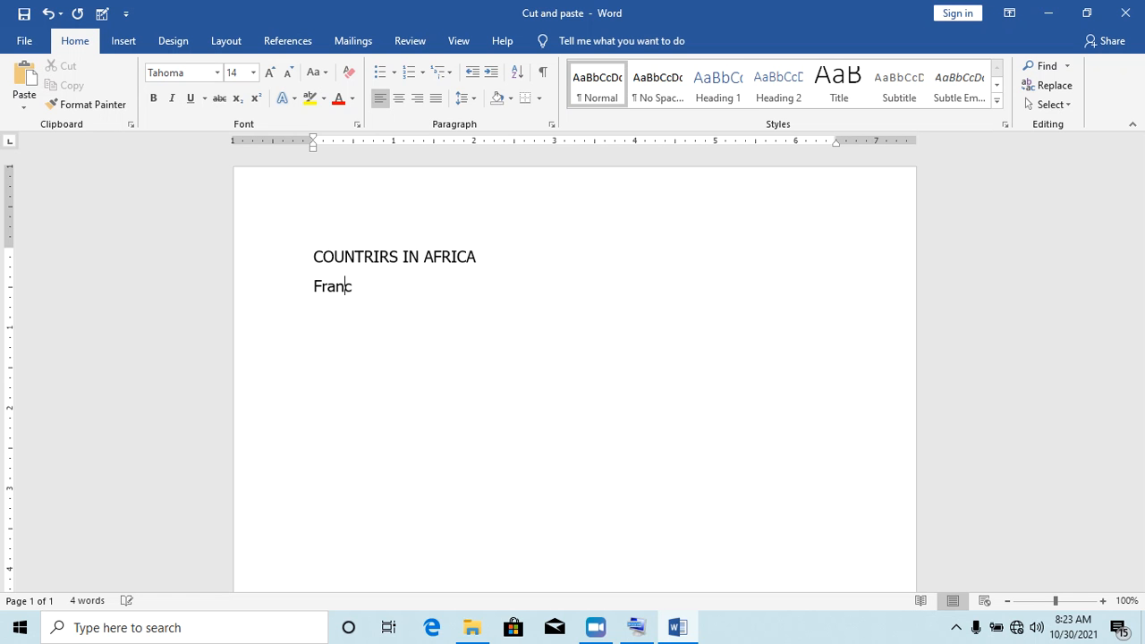
text(e)
key(Return)
text(Germany )
text(UK)
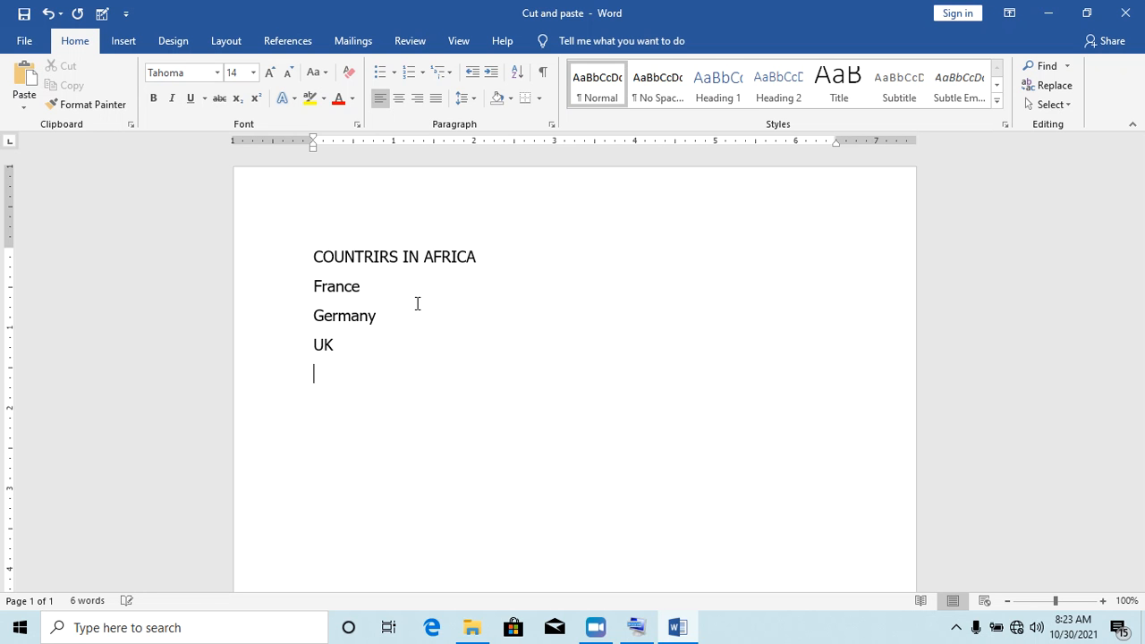
key(Return)
text(Portu)
text(gal )
text(Spain)
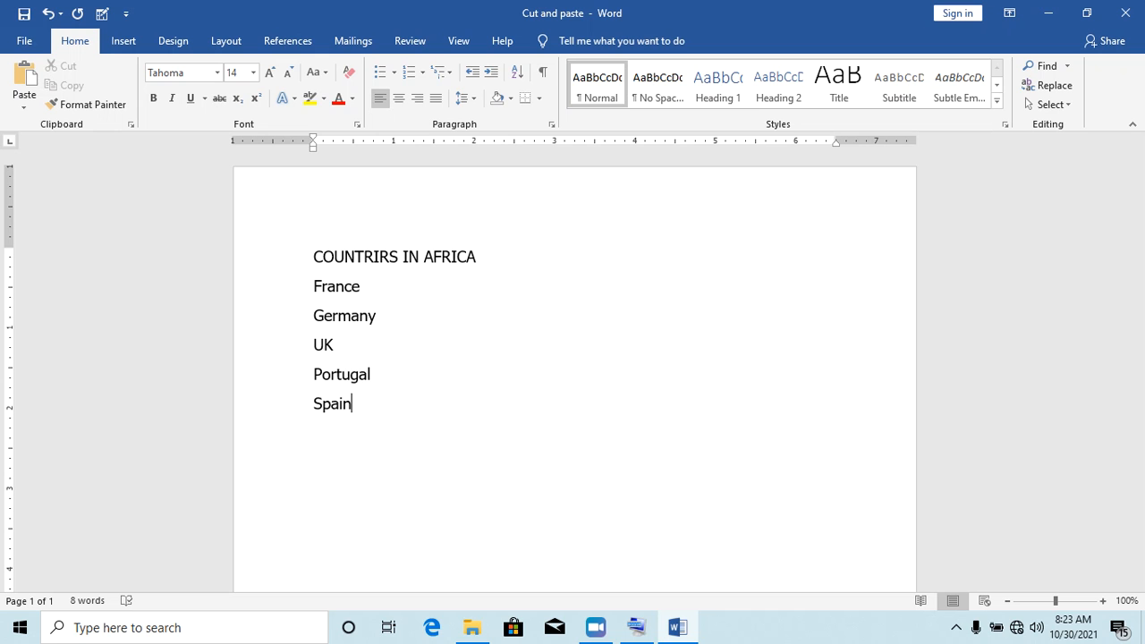
Step: Add the heading "COUNTRIES IN EUROPE" after a blank line and list Uganda, Kenya, Tanzania, Burundi and South Sudan below it
text(COUNTRIES IN EUROPE)
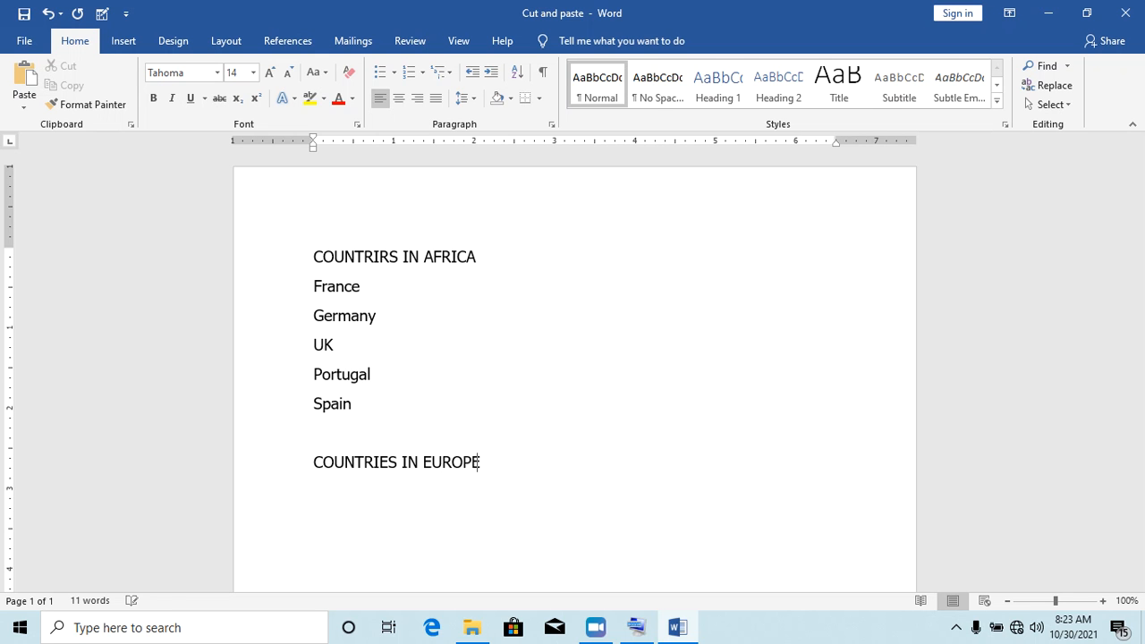
text(UgandaKe)
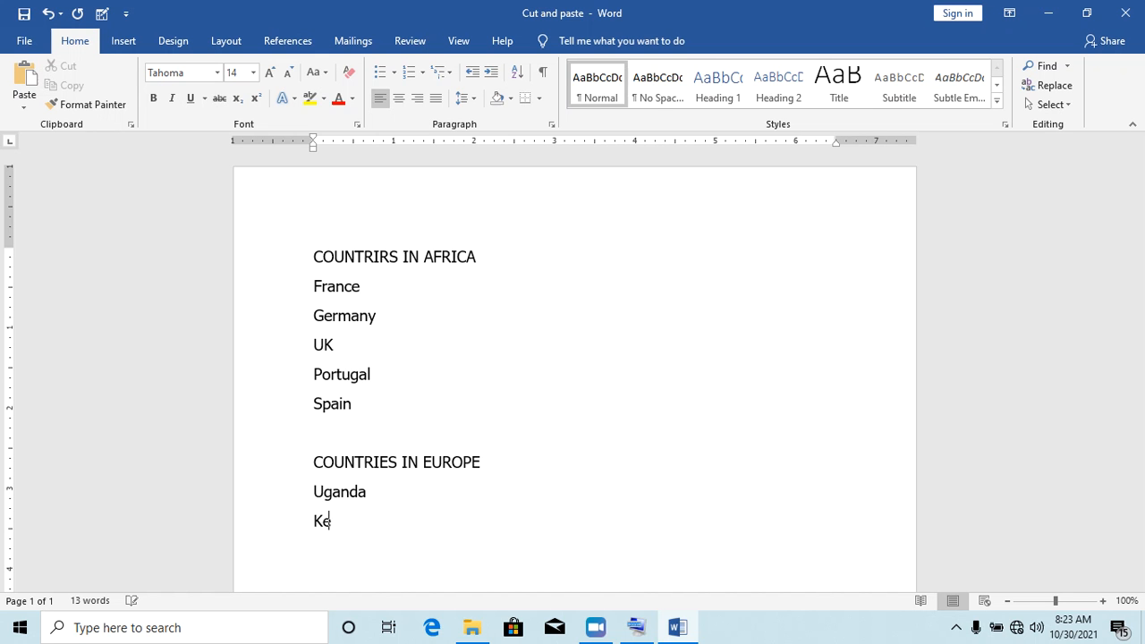
text(nyatanzai)
text(a)
text(ia)
key(Return)
text(Burundi)
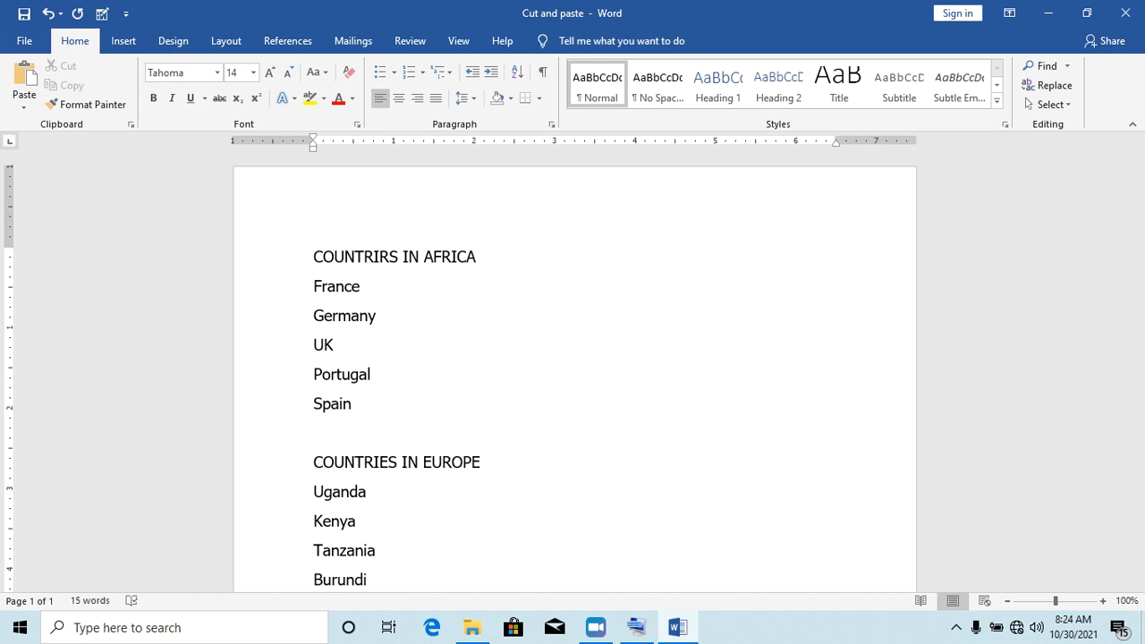
key(Return)
text(Soutrh)
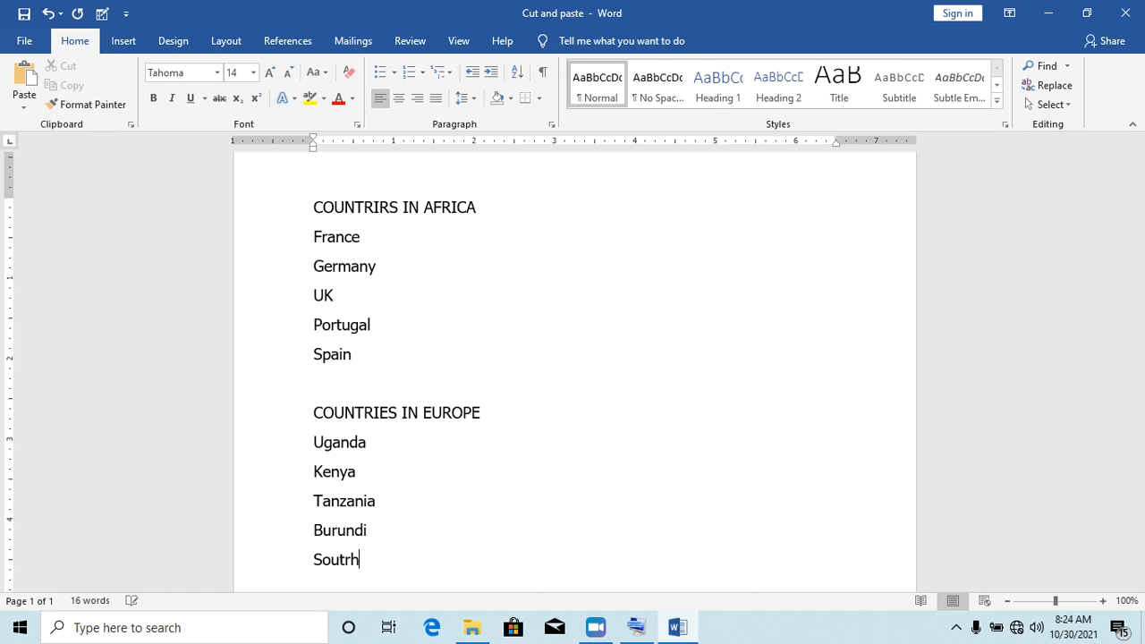
key(BackSpace)
key(BackSpace)
key(BackSpace)
text(th Sudan)
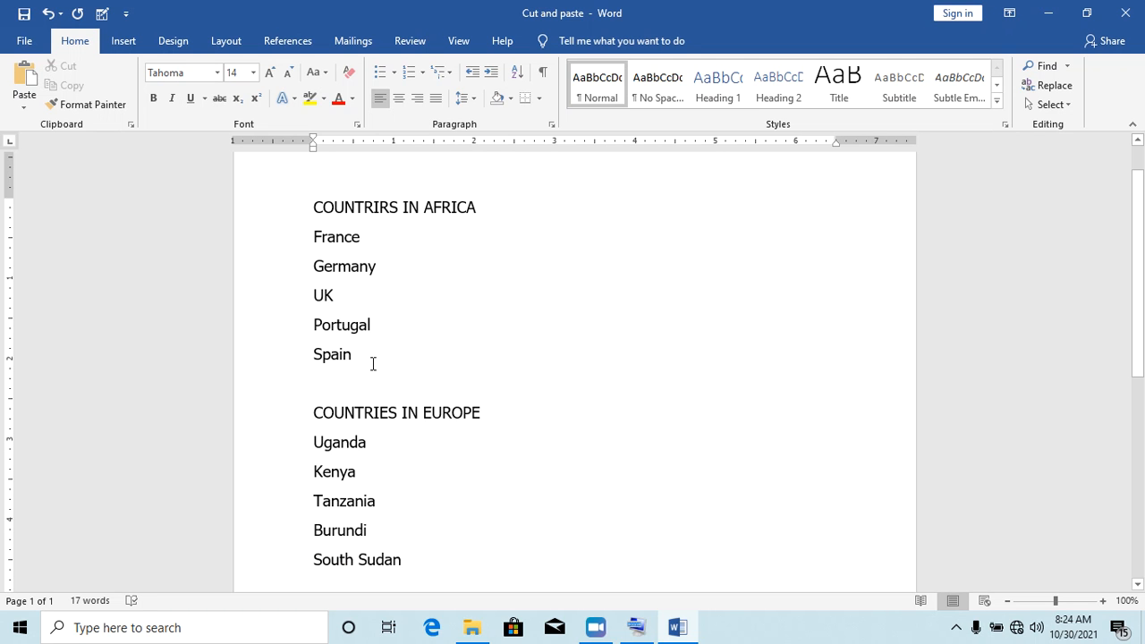
Step: Apply square bullets to the five countries under each of the two headings
drag(313, 236, 366, 351)
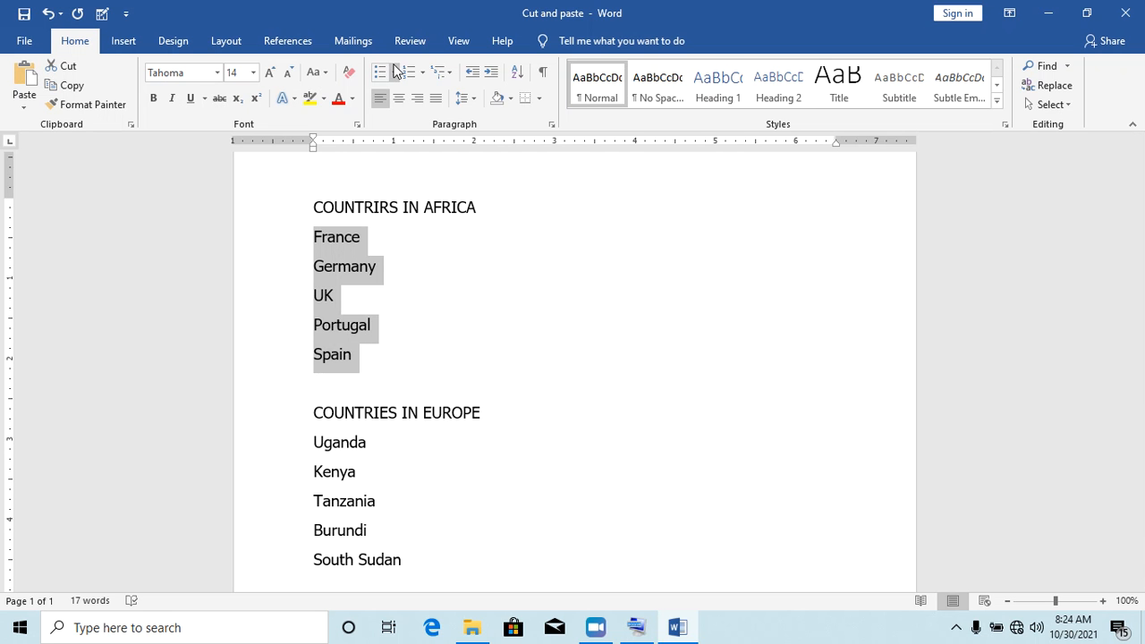
click(393, 73)
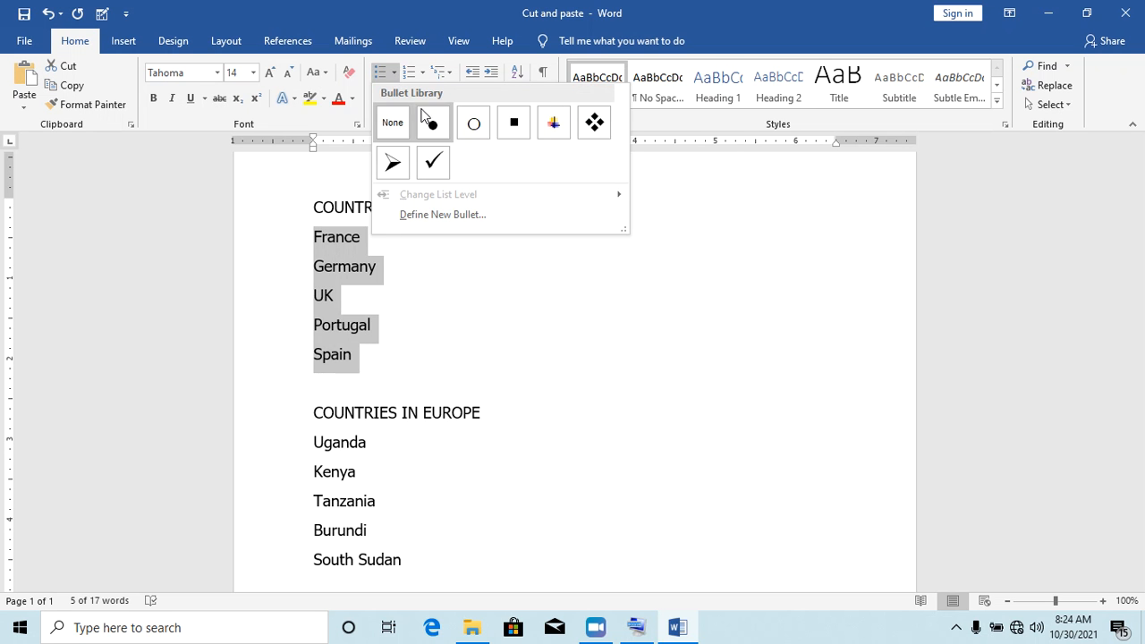
click(514, 121)
drag(410, 524, 313, 404)
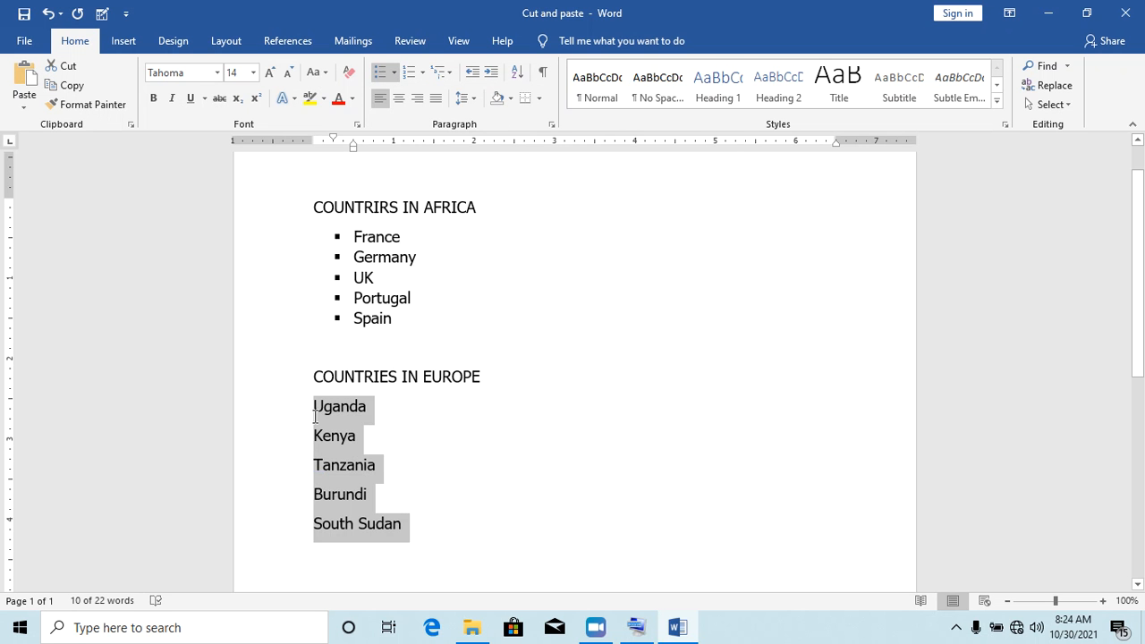
click(394, 72)
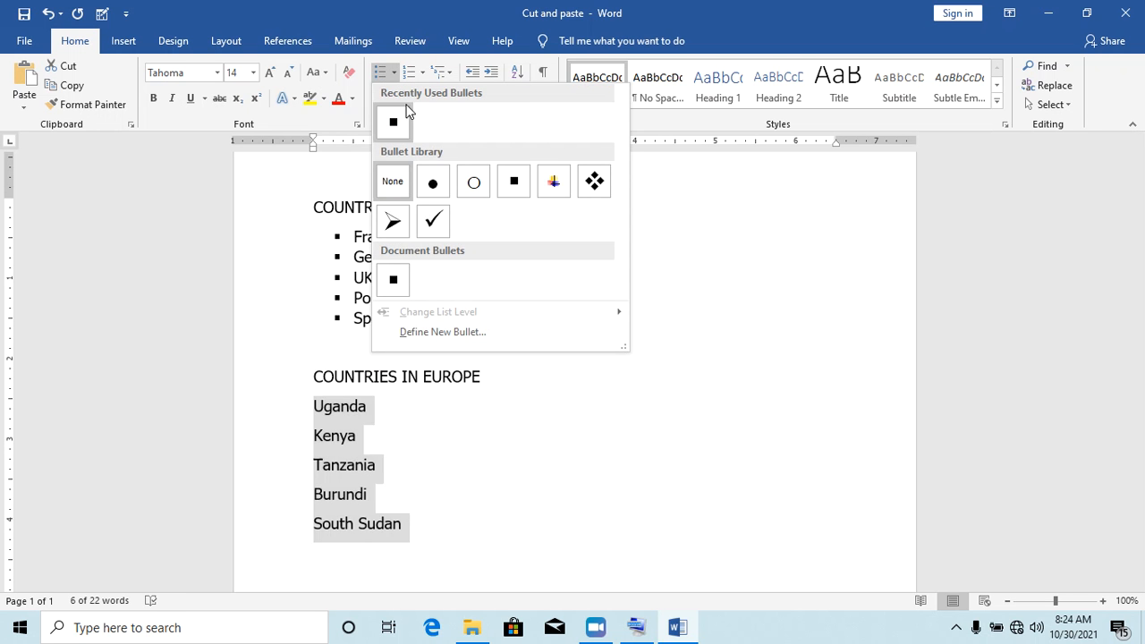
click(397, 121)
click(447, 426)
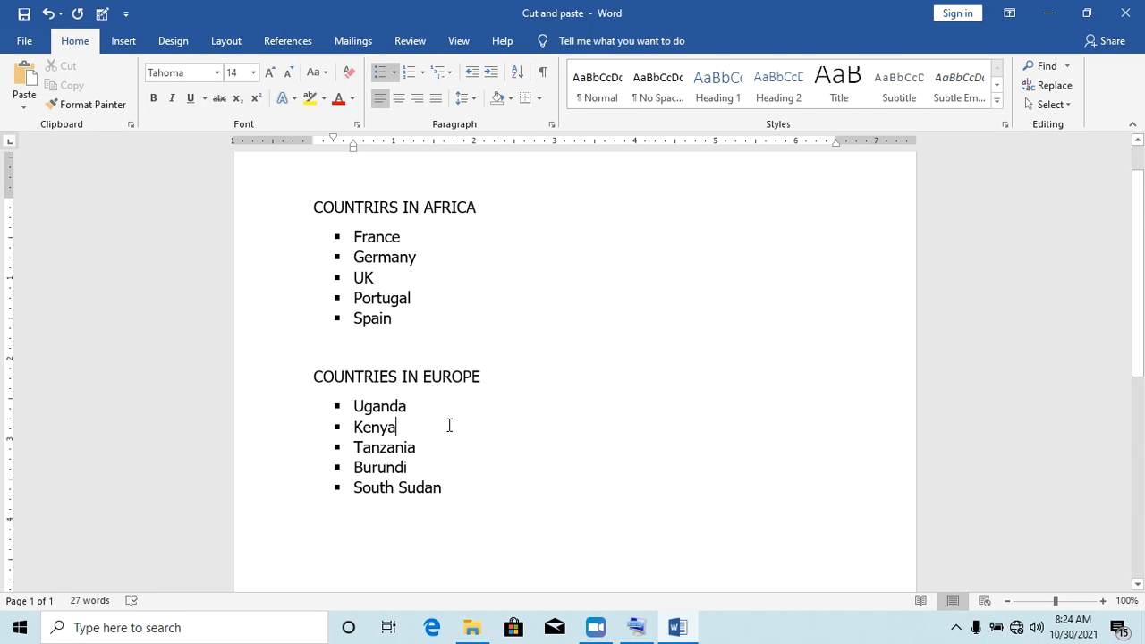
drag(402, 317, 363, 243)
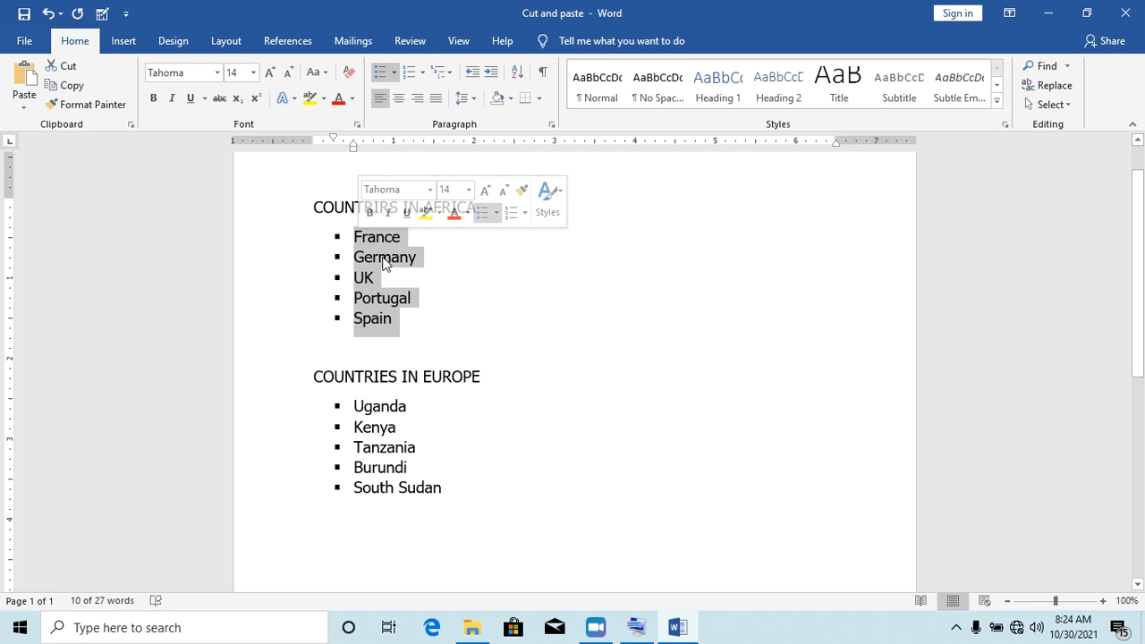
click(429, 268)
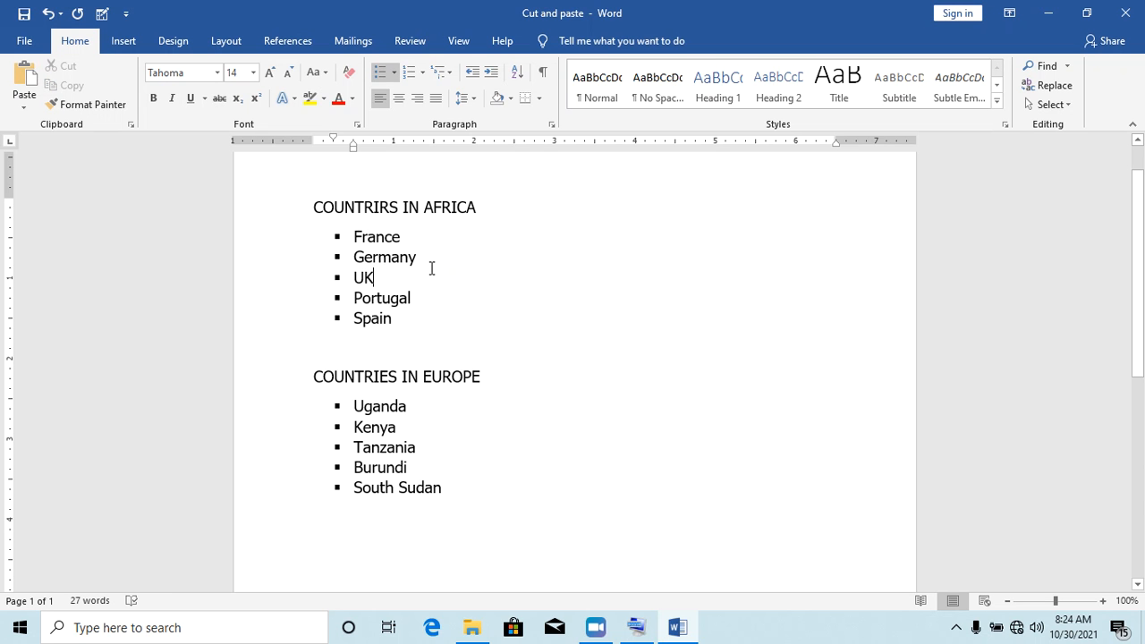
drag(401, 317, 358, 242)
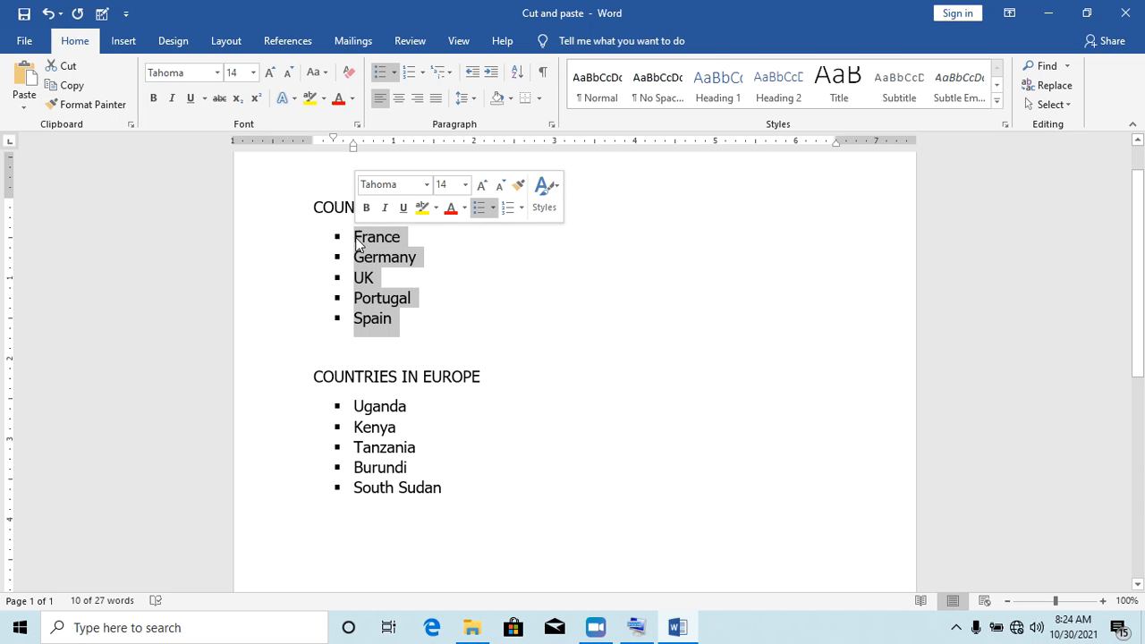
click(424, 376)
drag(453, 498, 359, 417)
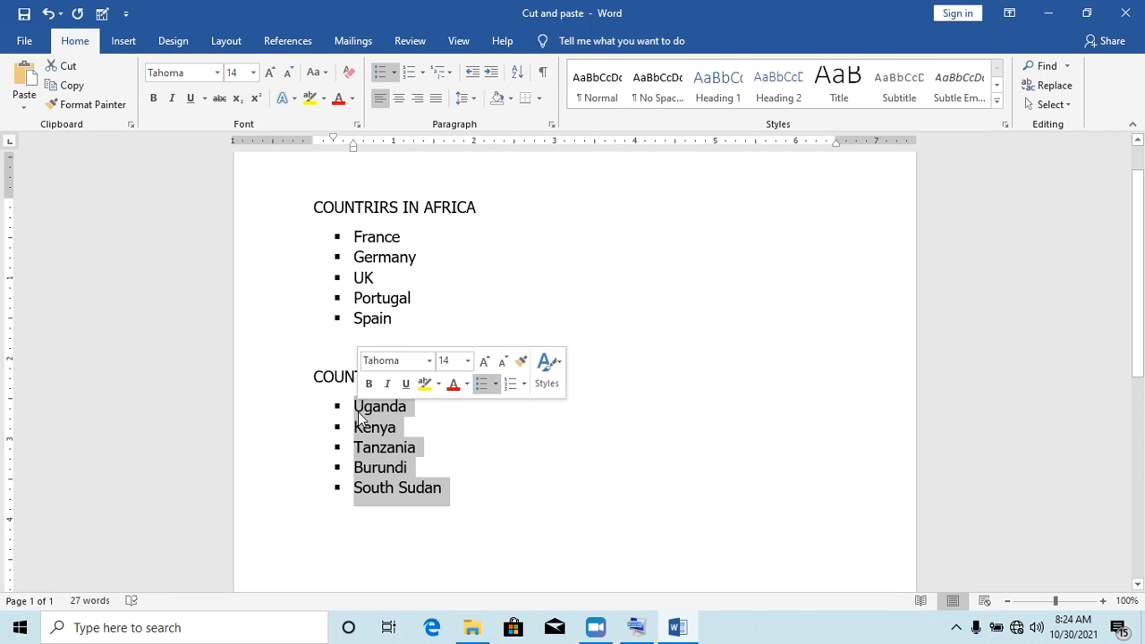
click(449, 456)
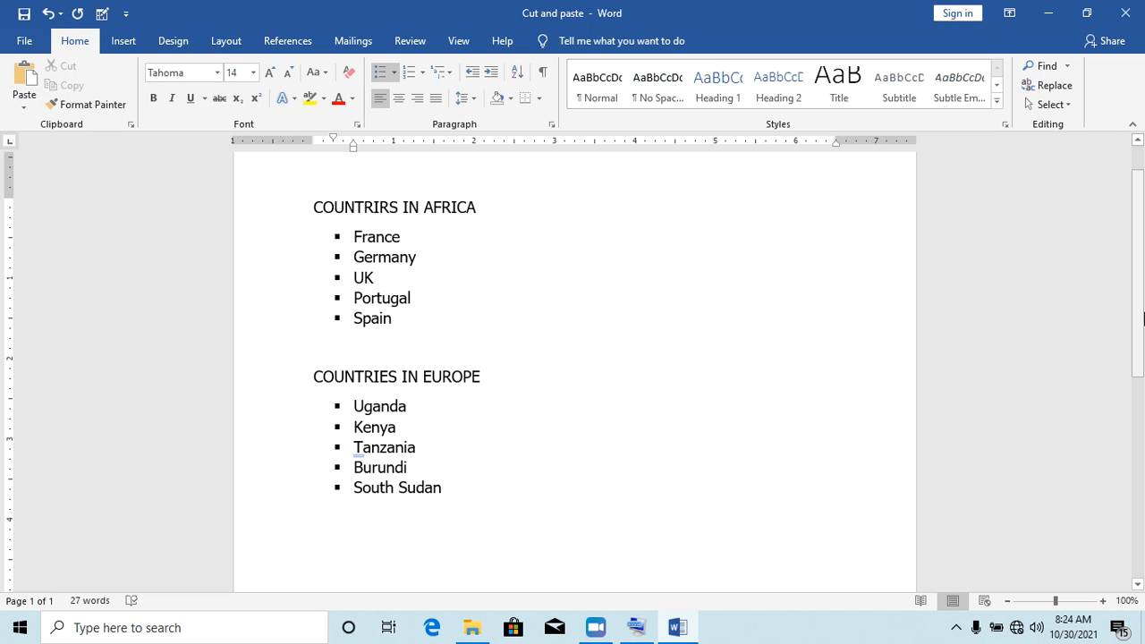
Step: Cut the bulleted list from Uganda to South Sudan out from under the Europe heading
drag(1140, 311, 1140, 316)
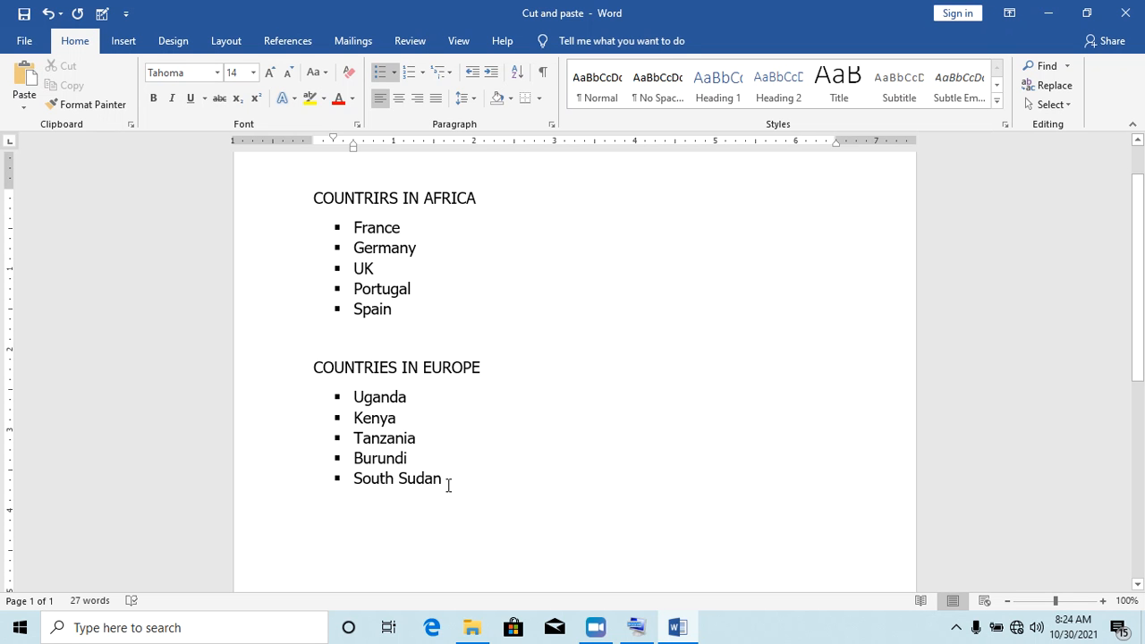
drag(442, 480, 354, 397)
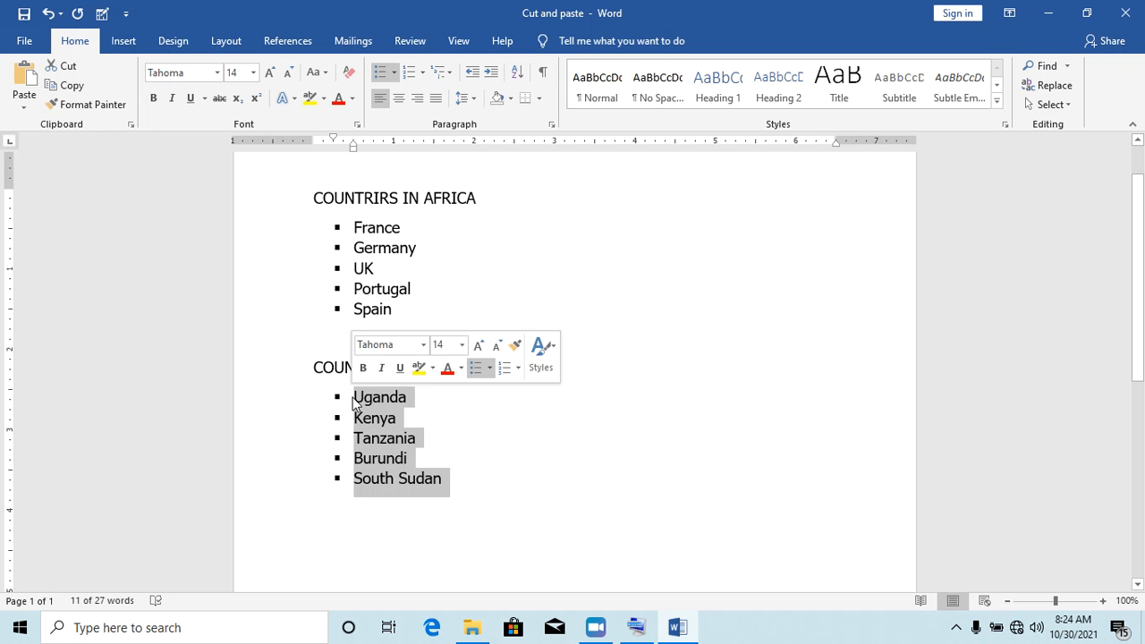
click(73, 70)
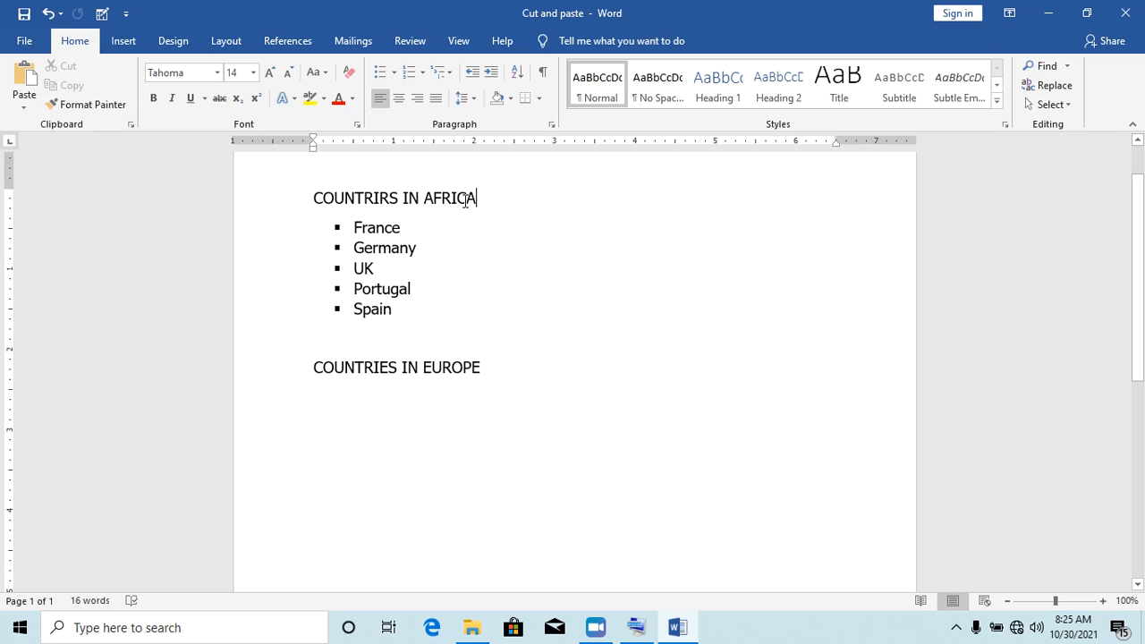
Step: Correct the misspelled first word of the Africa heading so it reads "COUNTRIES IN AFRICA"
drag(392, 199, 382, 204)
text(E)
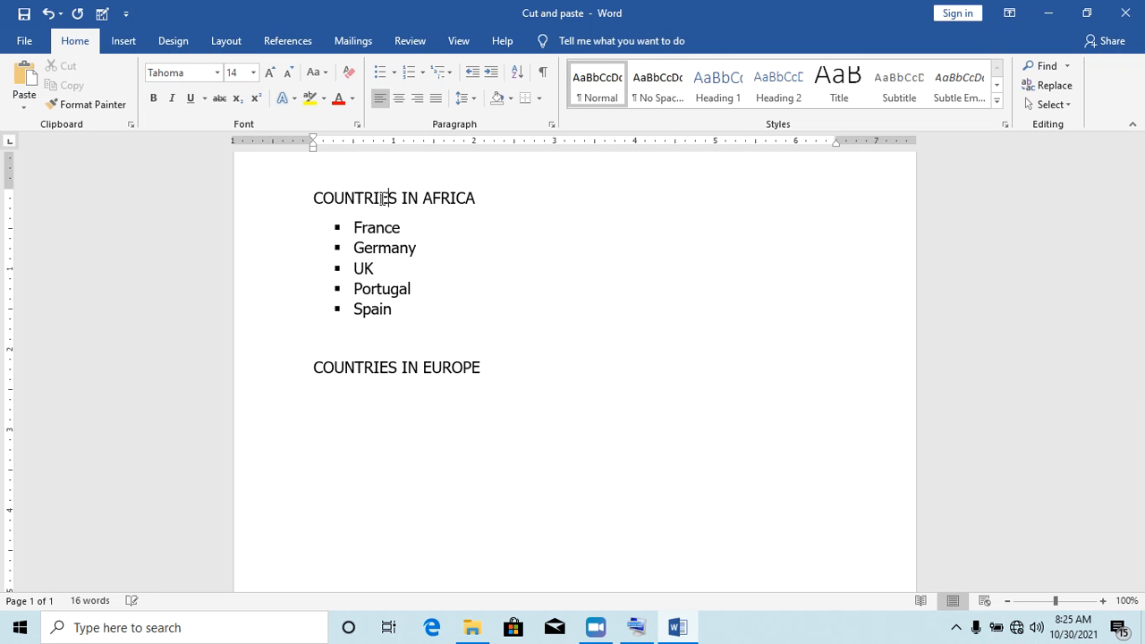
Step: Paste the cut list of African countries on a new line directly below the "COUNTRIES IN AFRICA" heading
click(502, 205)
key(Return)
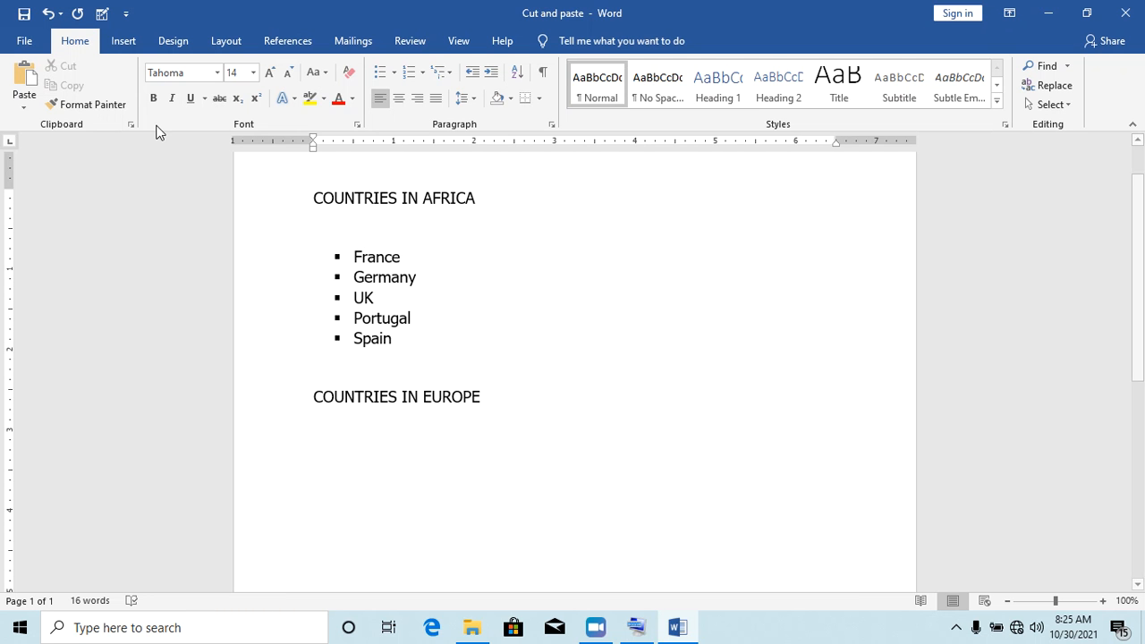
click(24, 81)
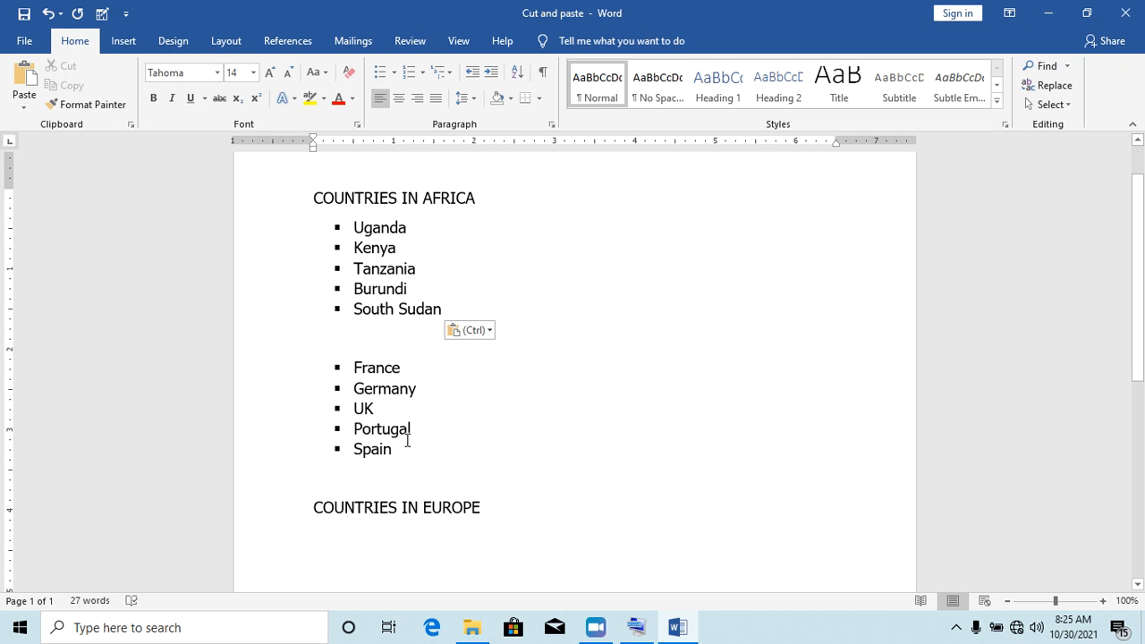
Step: Move the bulleted list from France to Spain under the "COUNTRIES IN EUROPE" heading by cut and paste, removing the leftover blank line
drag(401, 448, 336, 374)
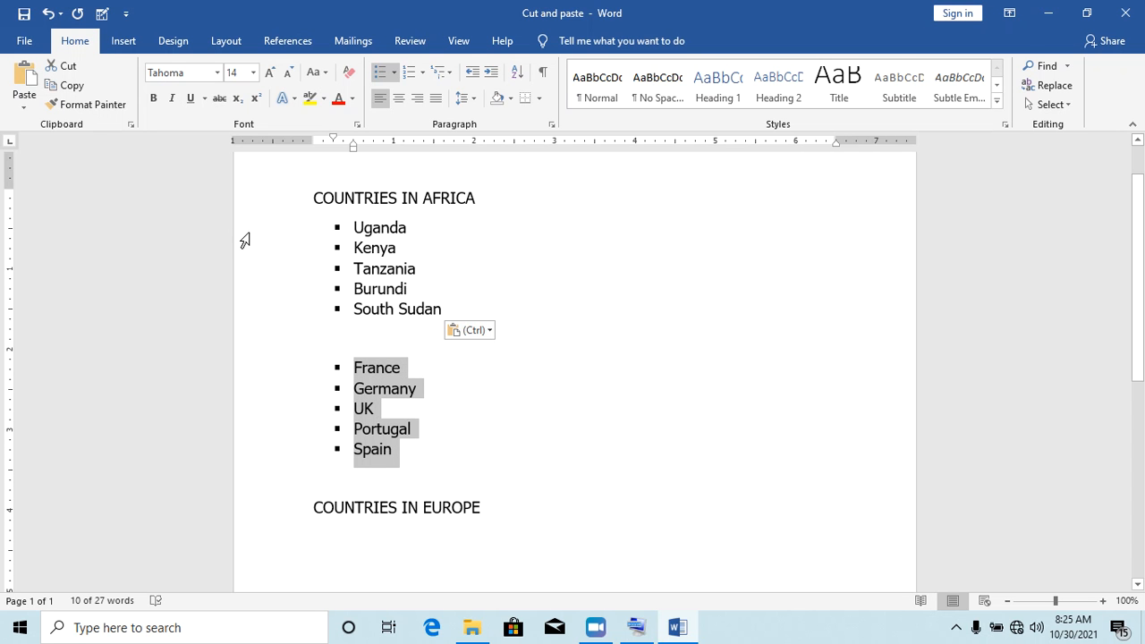
click(67, 71)
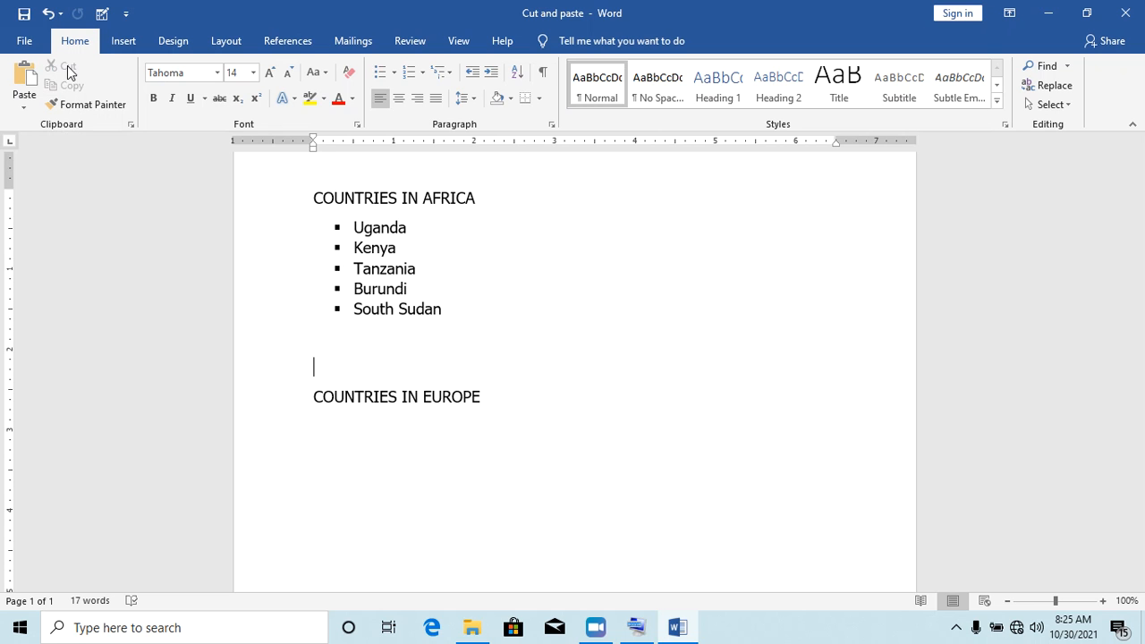
key(Delete)
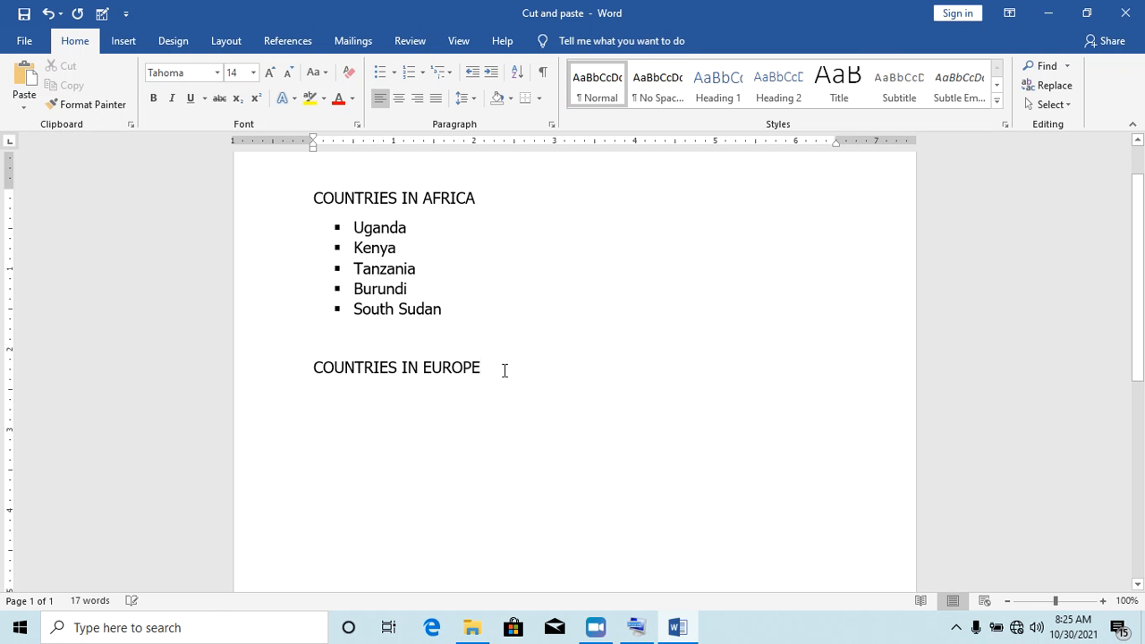
key(Return)
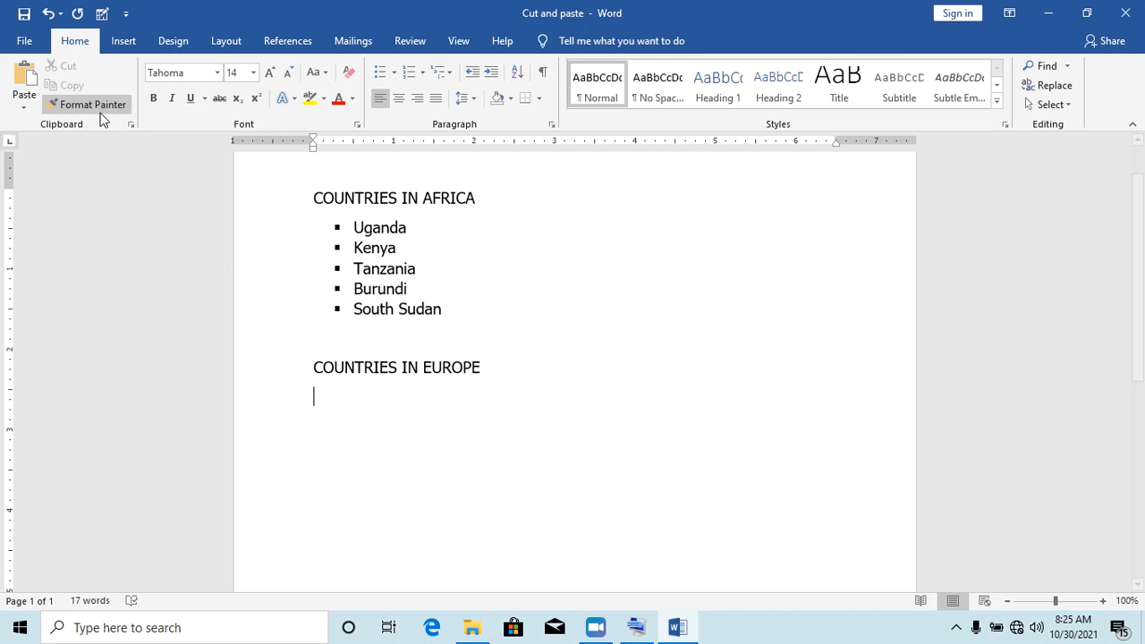
click(27, 82)
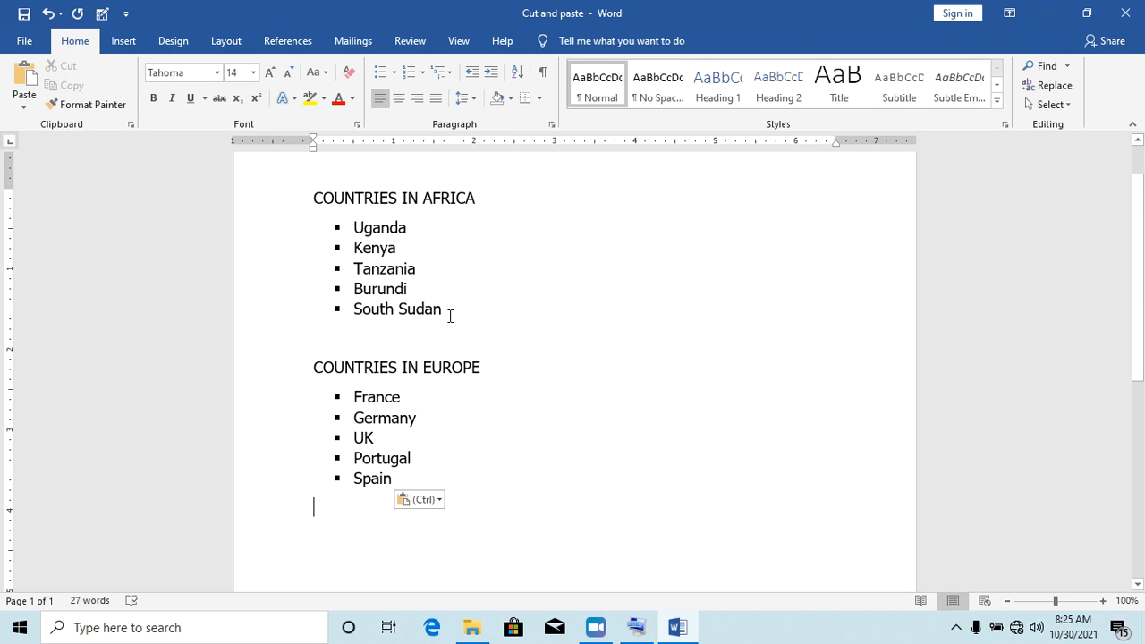
Step: Minimize the country list document and bring up the NANGE PROJECT document at its cover page
click(322, 344)
click(1050, 19)
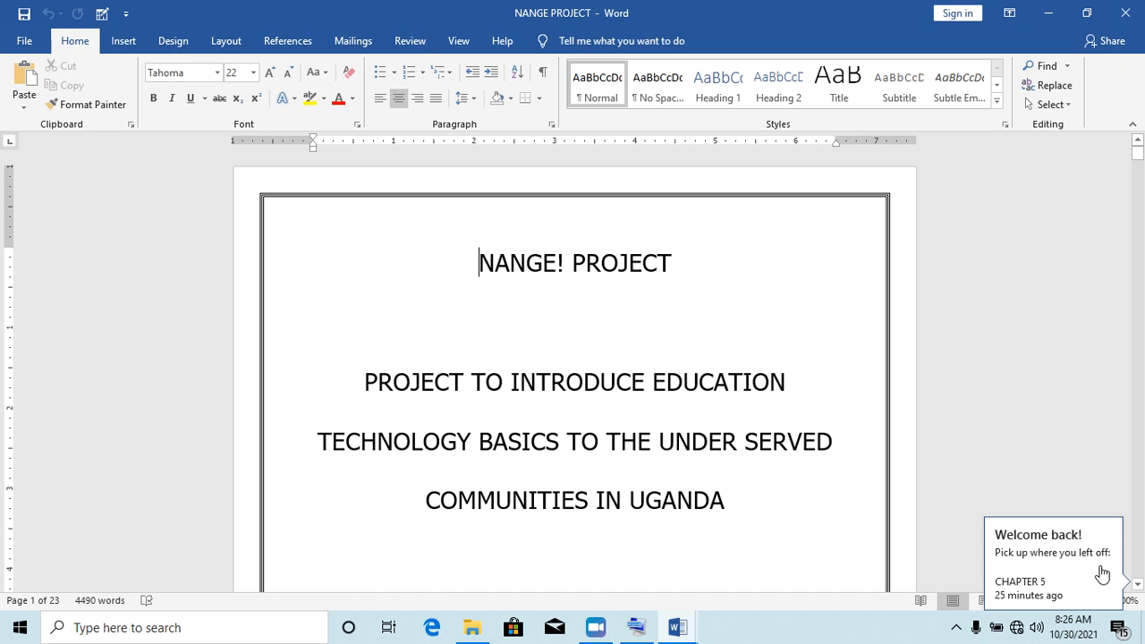
click(831, 503)
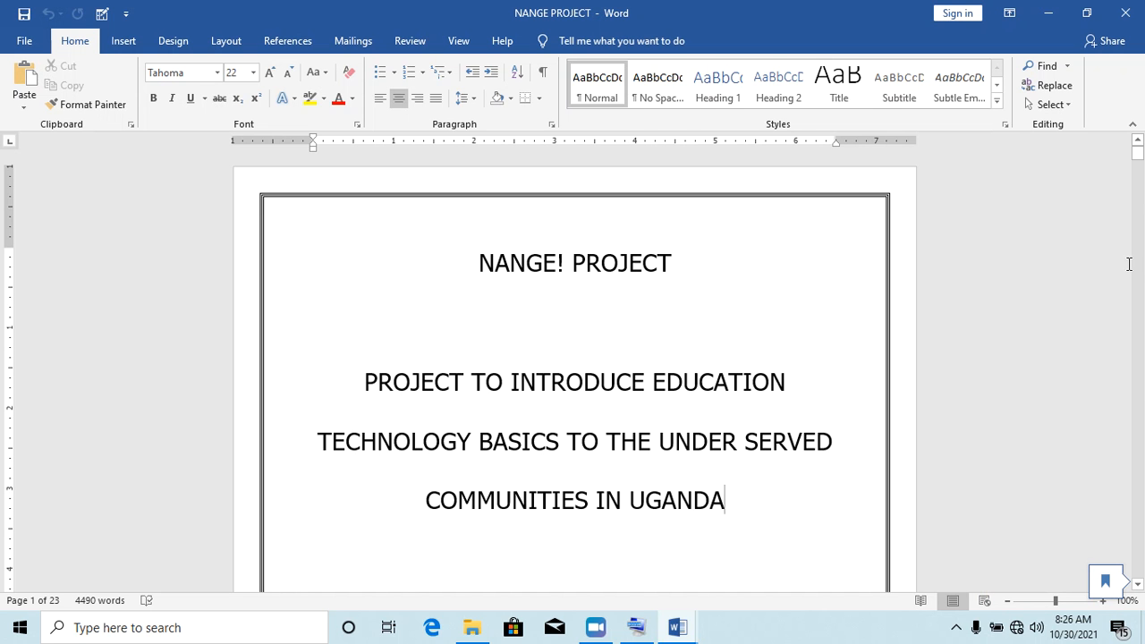
Step: Look through the table of contents after the cover page, checking the project entries and the chapter entries
drag(1138, 585, 1137, 585)
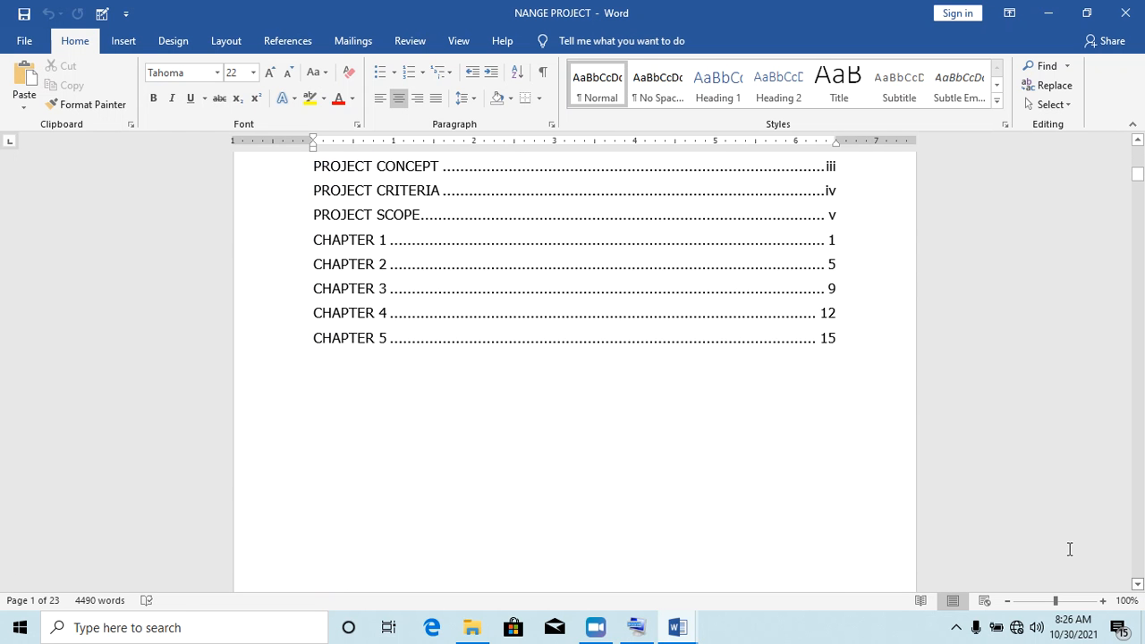
click(383, 263)
click(1137, 585)
click(1137, 585)
click(1137, 585)
click(1137, 584)
click(1137, 140)
click(1138, 140)
click(1137, 140)
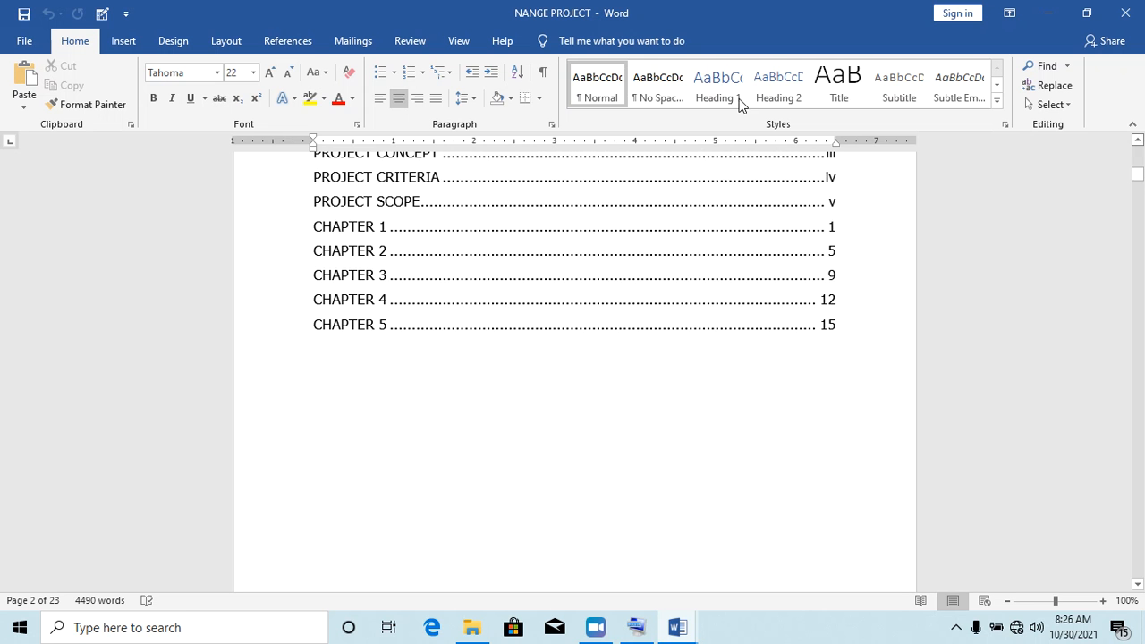
click(327, 179)
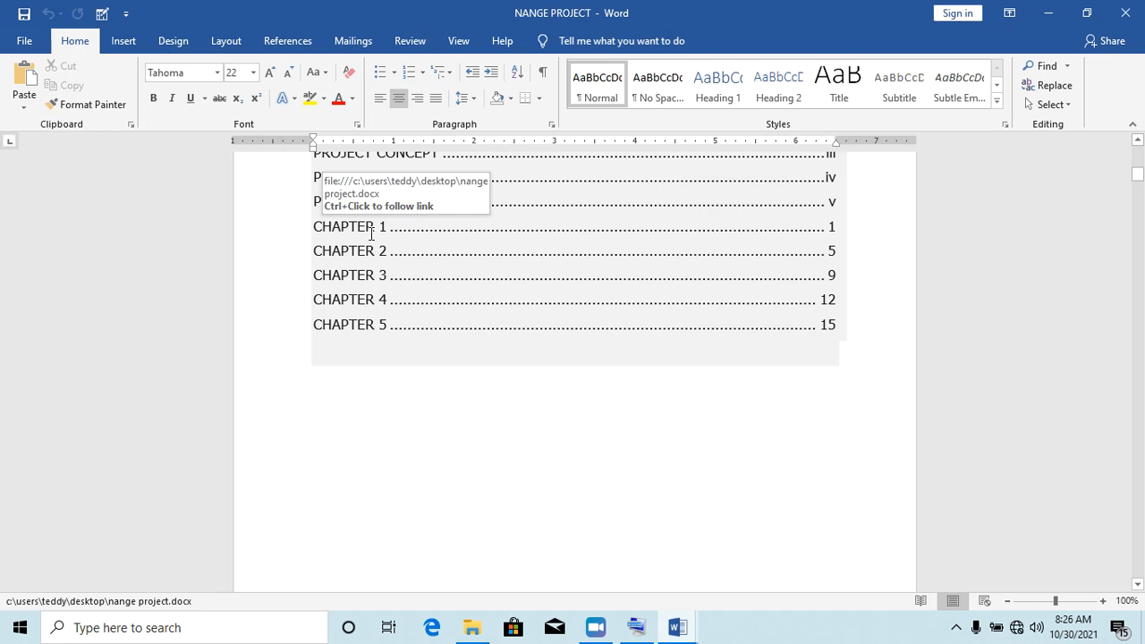
click(603, 377)
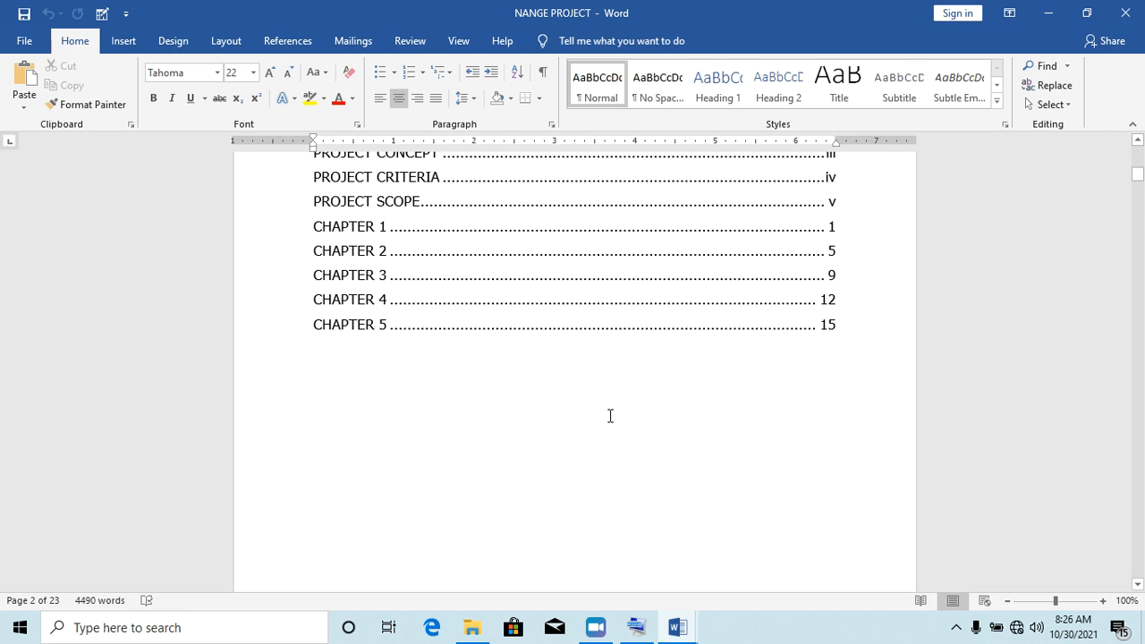
click(609, 416)
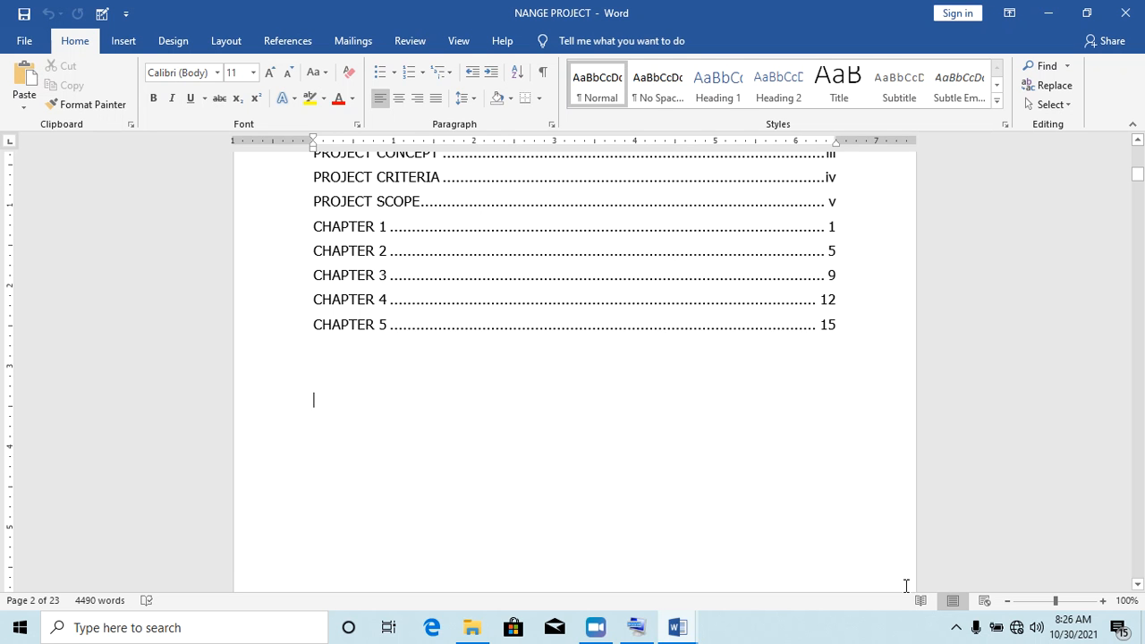
click(636, 627)
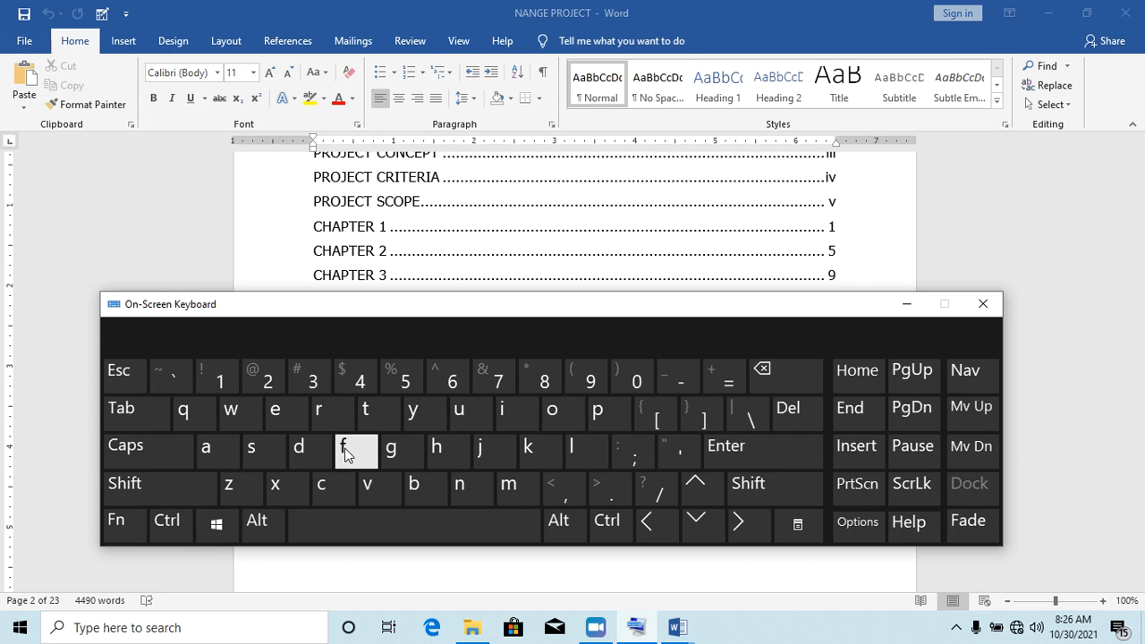
click(904, 305)
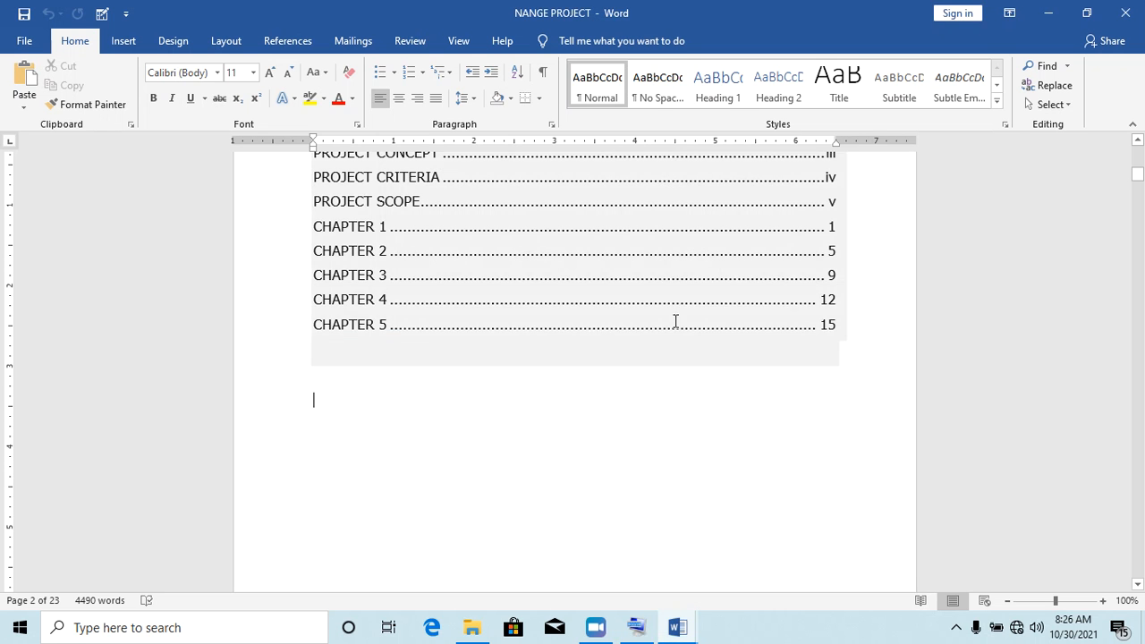
Step: Search the whole document for the word "chapter"
click(830, 381)
key(ctrl+alt+1)
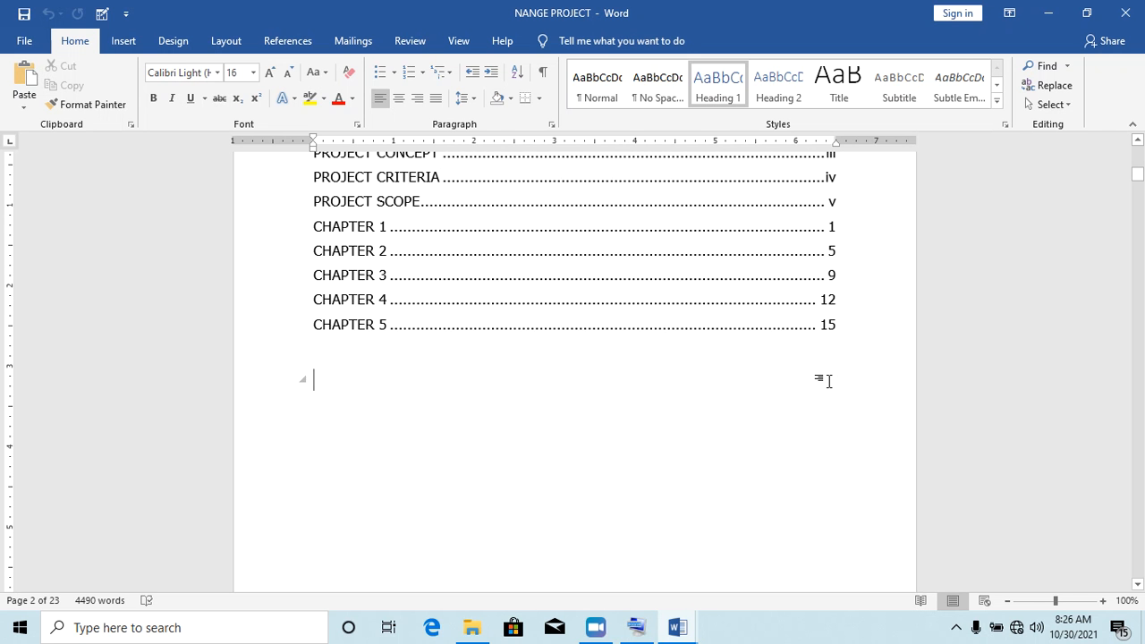
key(ctrl+f)
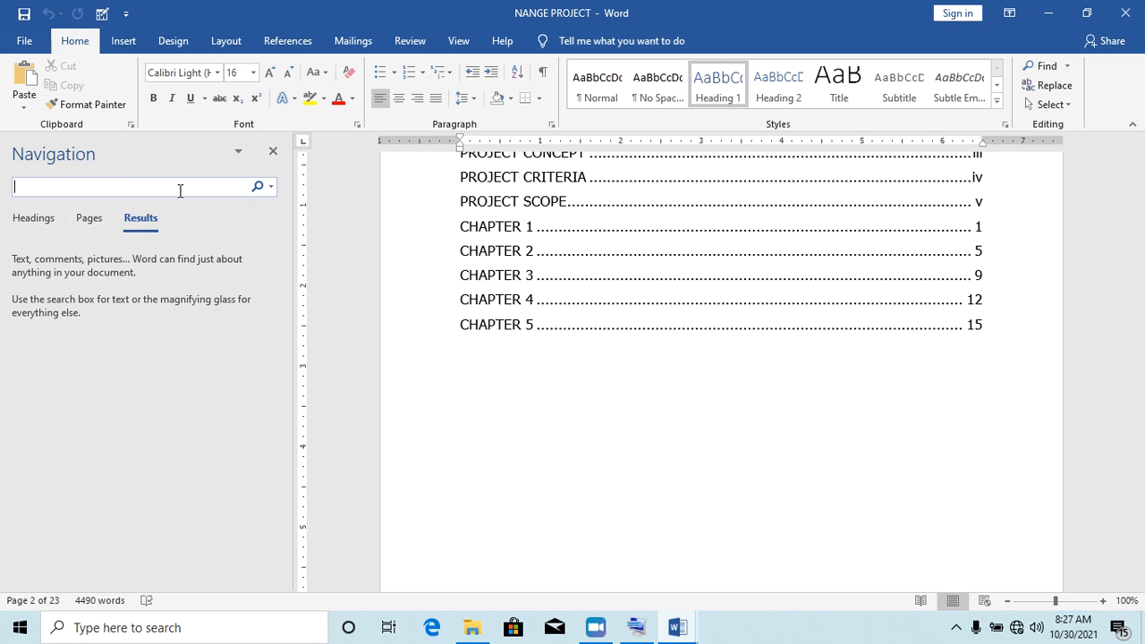
text(chapter)
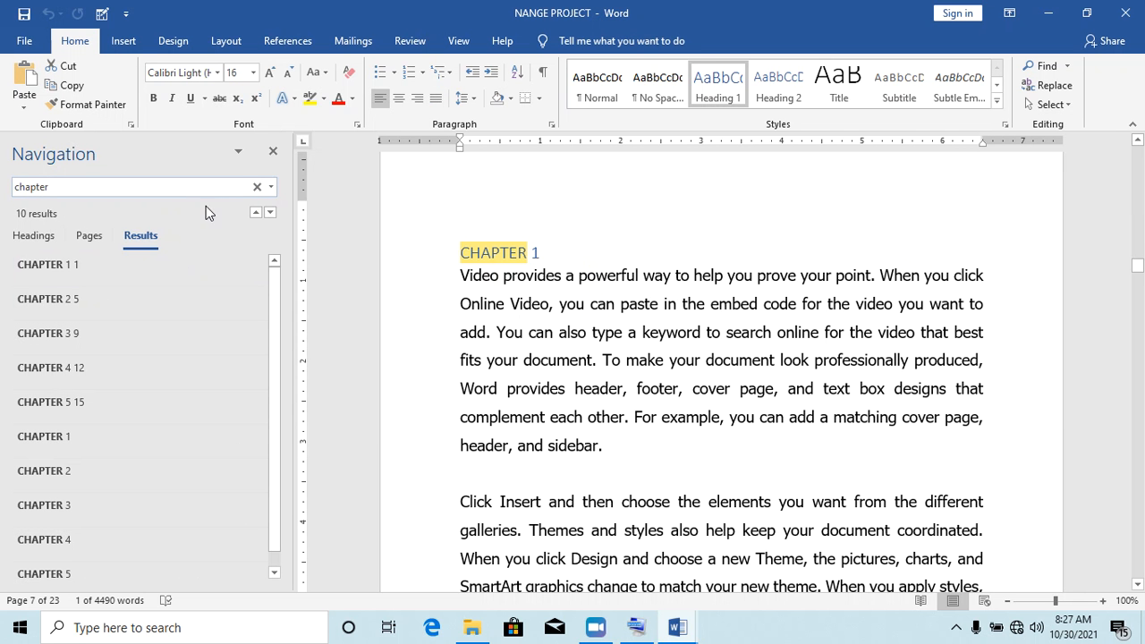
Step: Replace all occurrences of "chapter" with "Section" throughout the document, then close the replace dialog and the search results
click(271, 188)
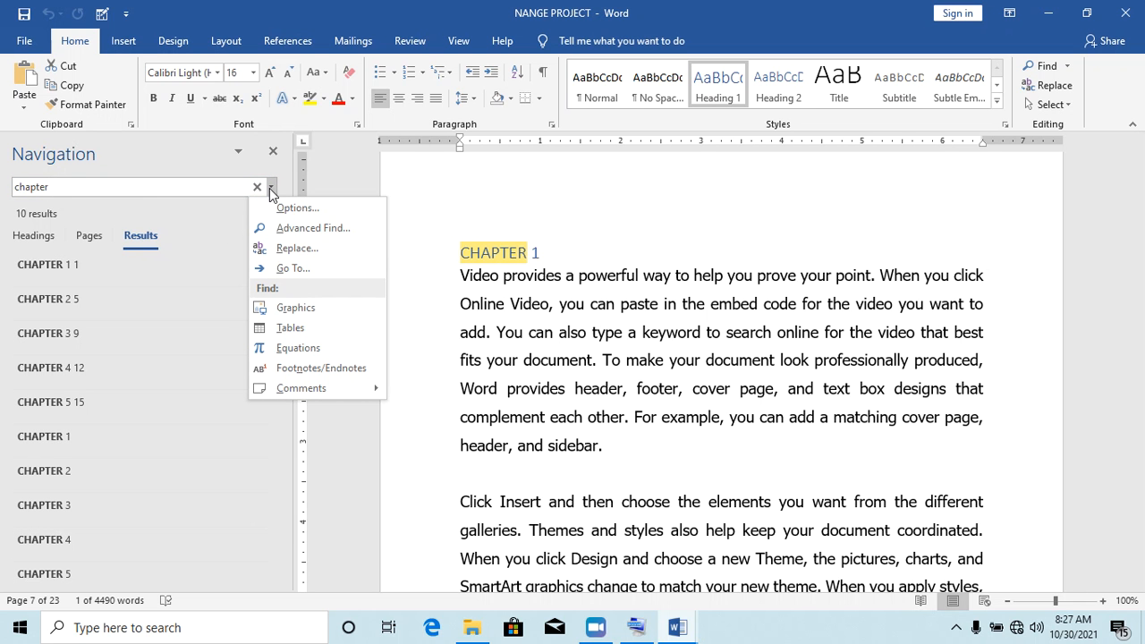
click(307, 249)
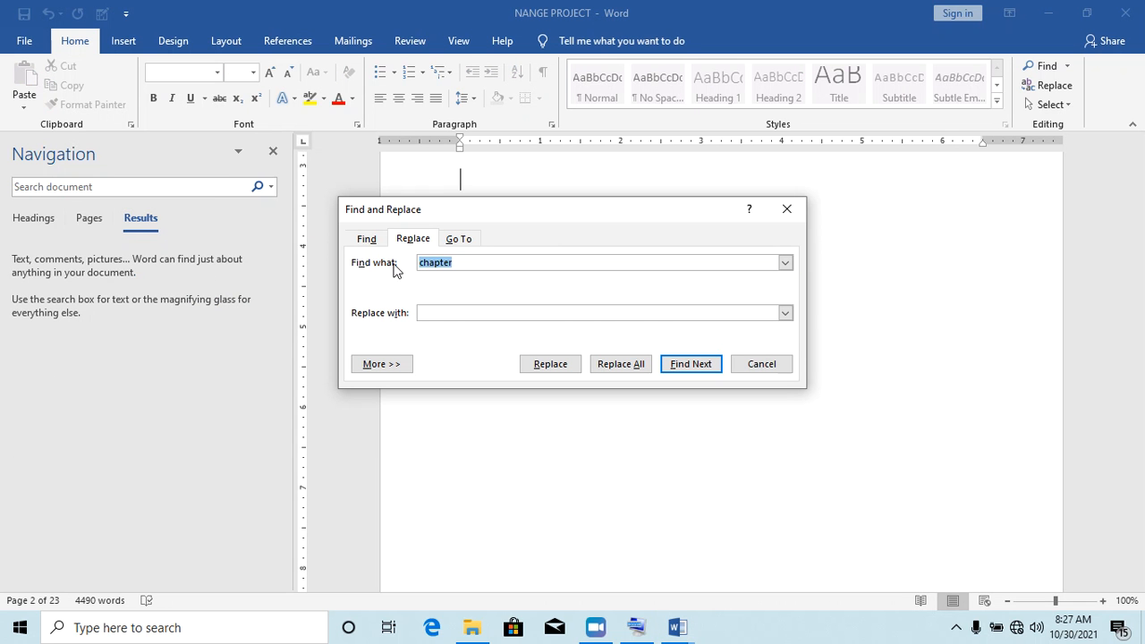
click(439, 313)
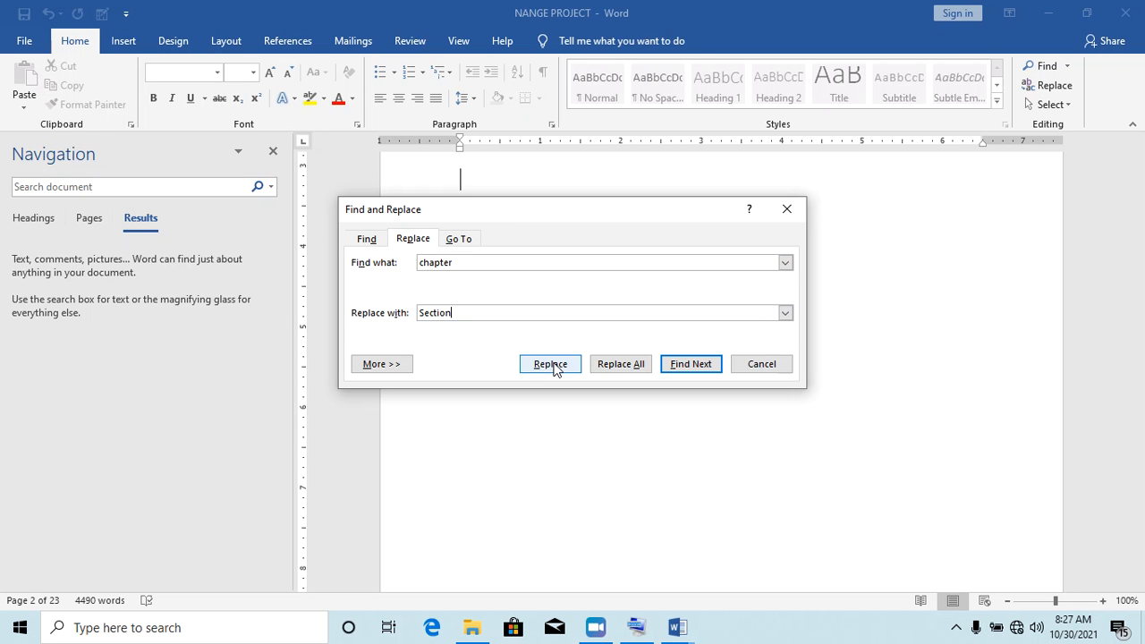
click(617, 367)
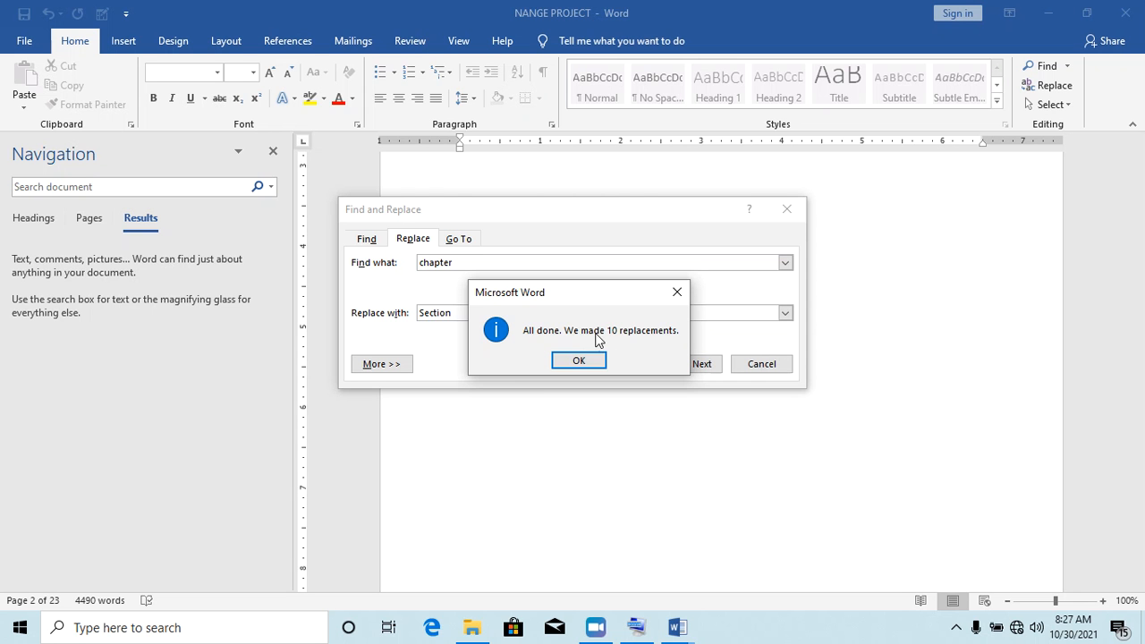
click(578, 358)
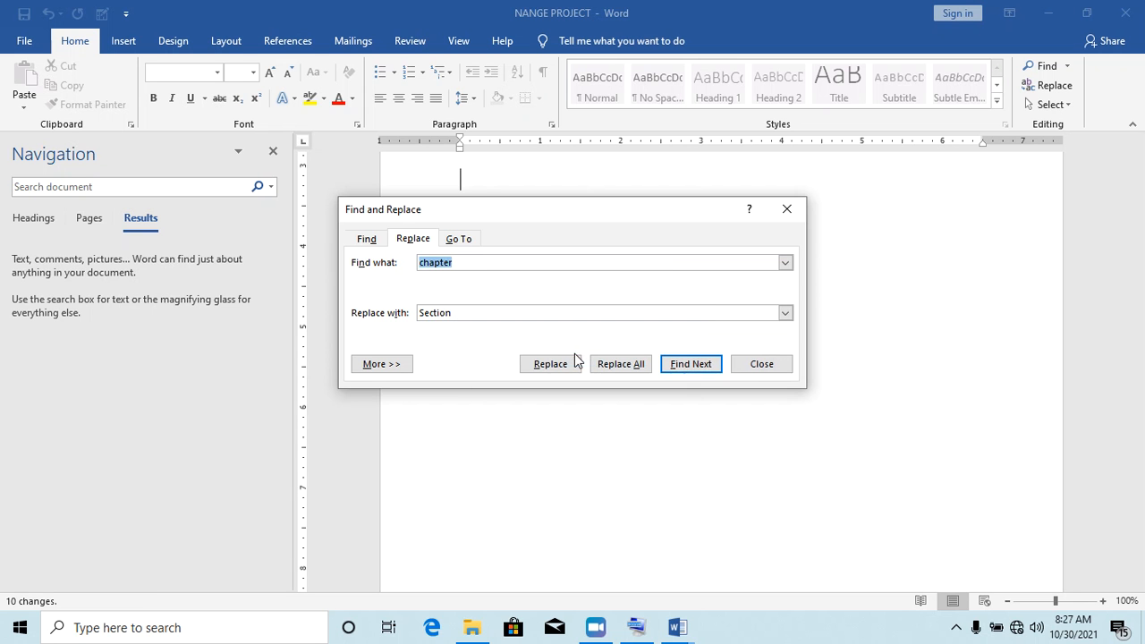
click(757, 367)
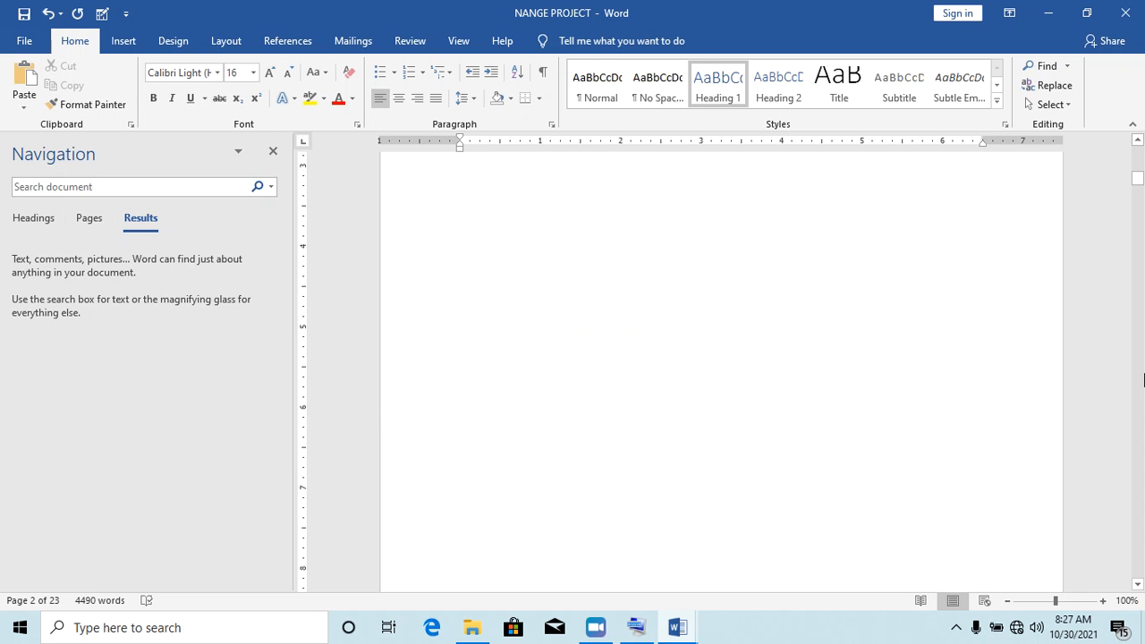
click(272, 153)
Step: Check the replaced wording in the table of contents and in the first section heading of the body text
mouse_move(1138, 183)
mouse_down()
mouse_move(1139, 146)
mouse_move(1136, 174)
mouse_up()
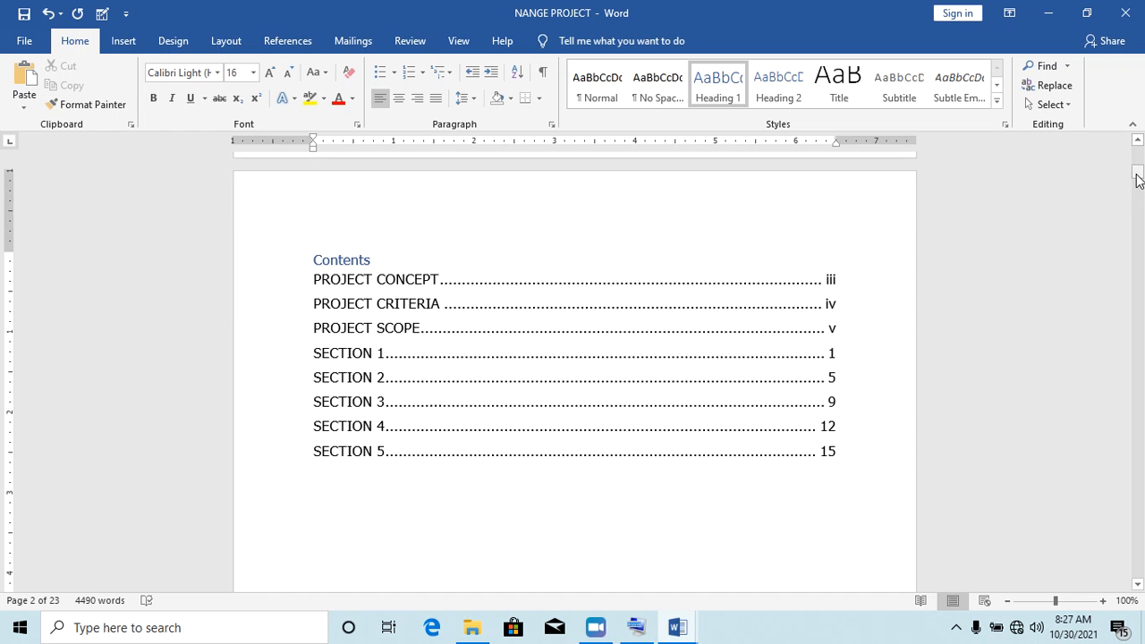
drag(374, 353, 313, 352)
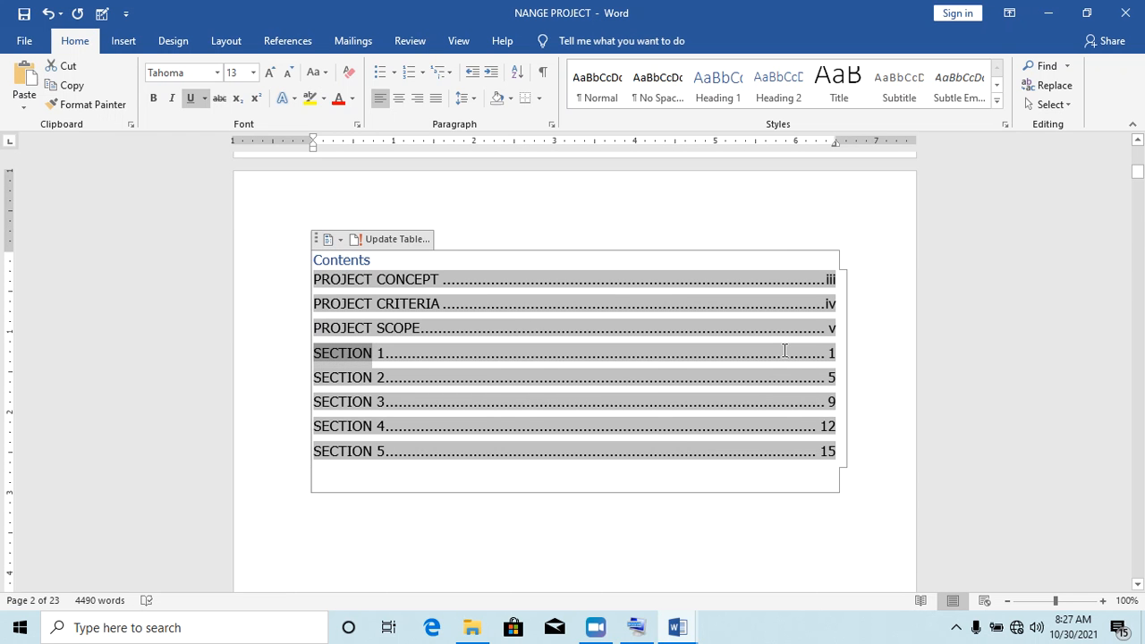
click(1136, 584)
drag(1136, 584, 1136, 586)
drag(1136, 190, 1138, 269)
click(384, 284)
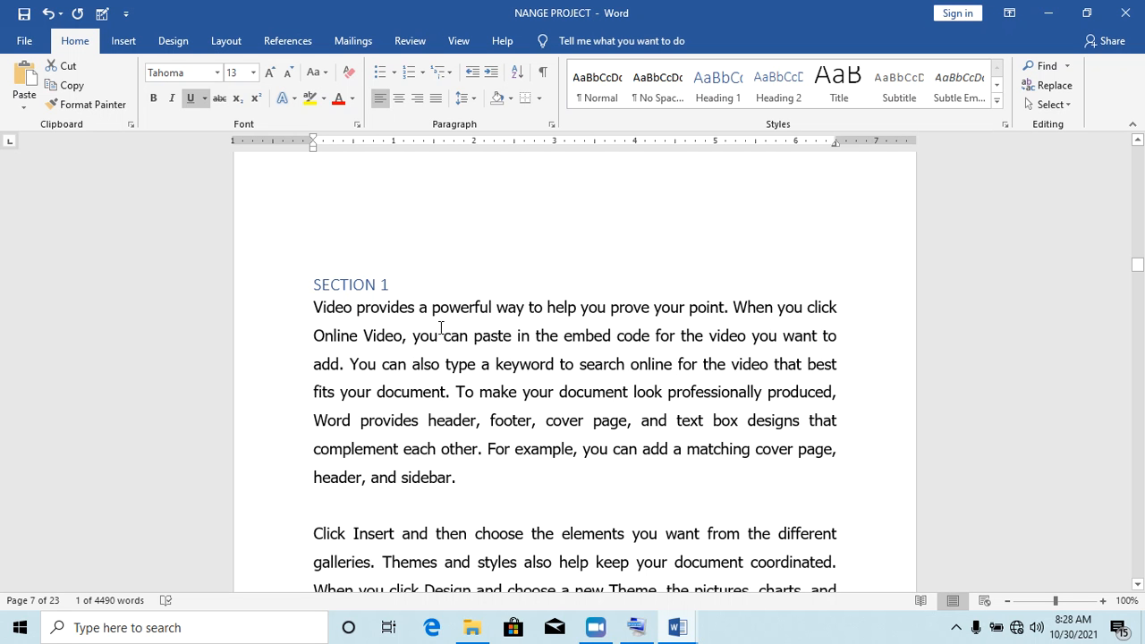
click(440, 329)
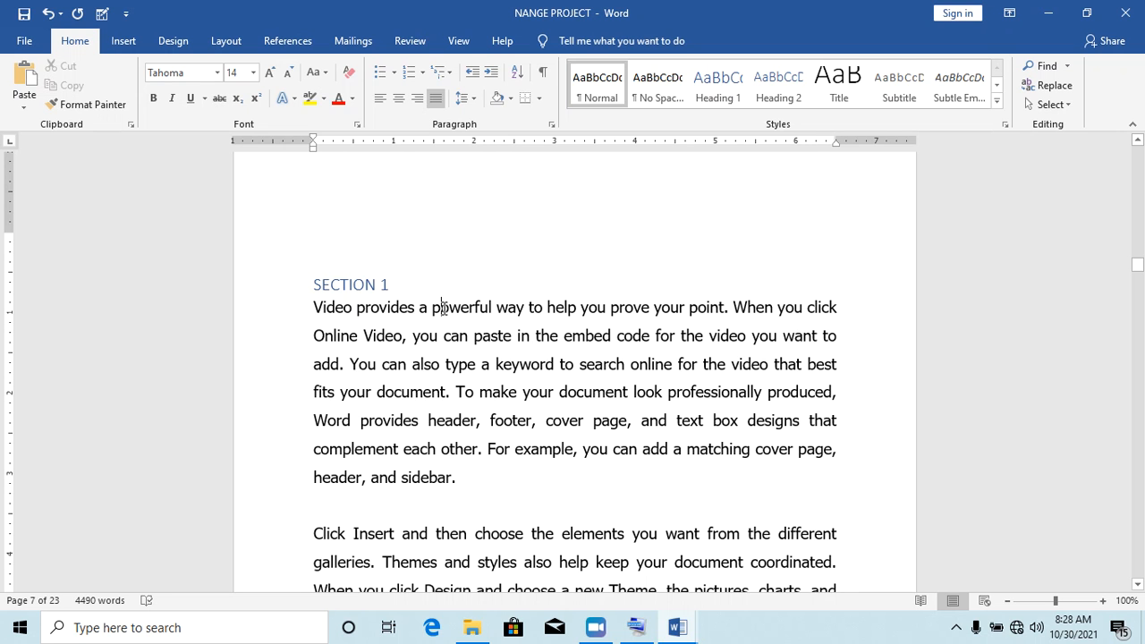
Step: Go to page 10 of the document with the Go To command and close the dialog
key(ctrl+g)
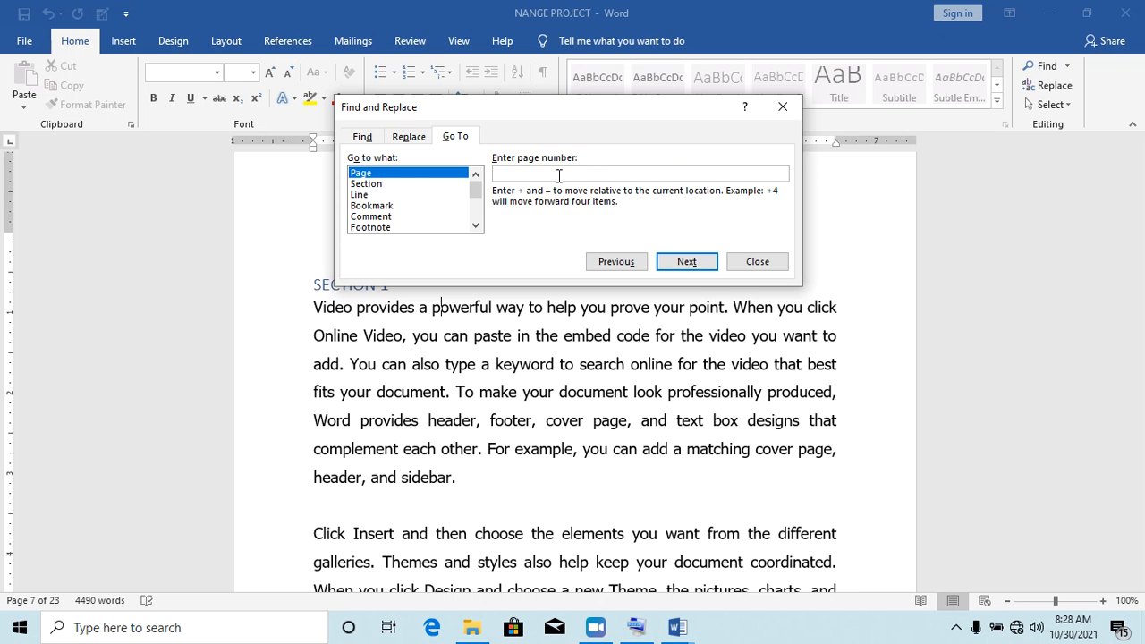
text(10)
click(686, 262)
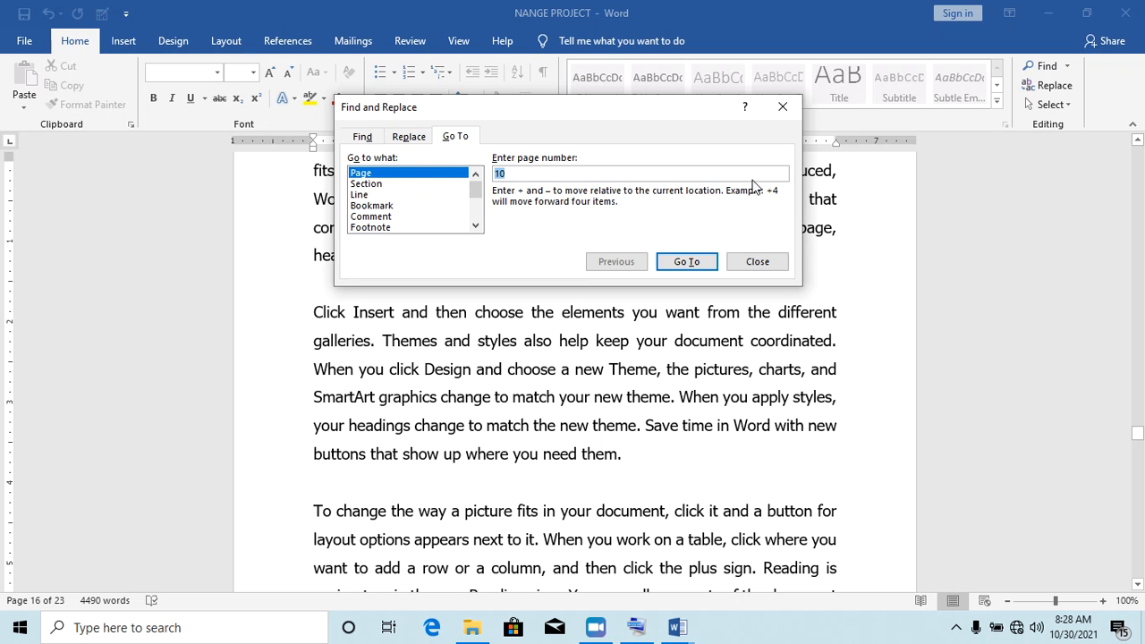
click(783, 106)
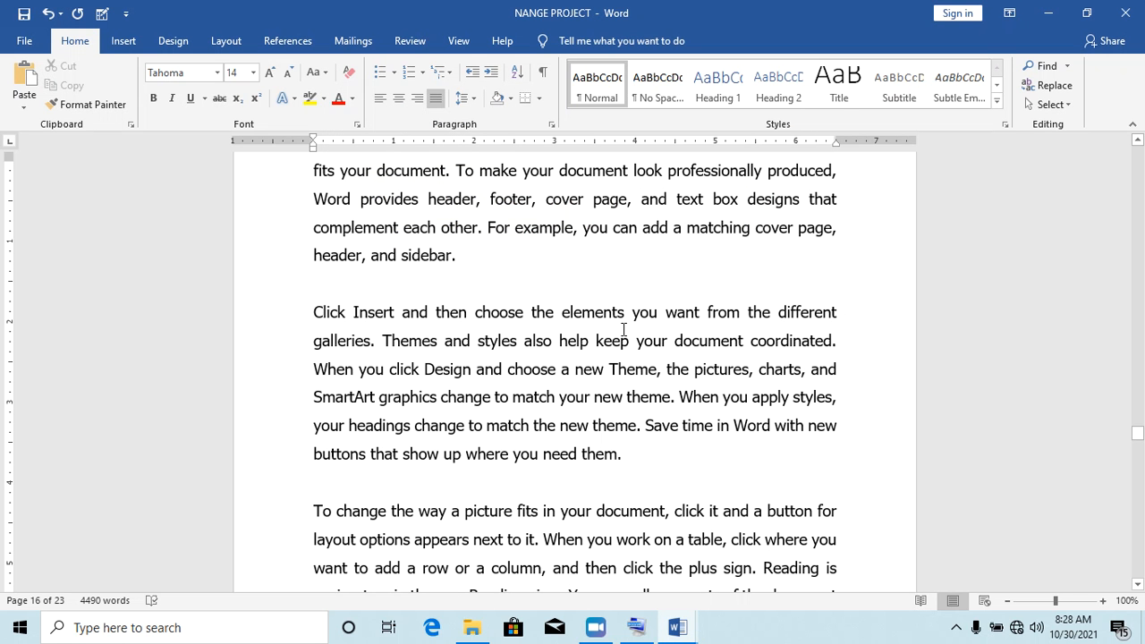
Step: Go to page 15 of the document with the Go To command and close the dialog
key(ctrl+g)
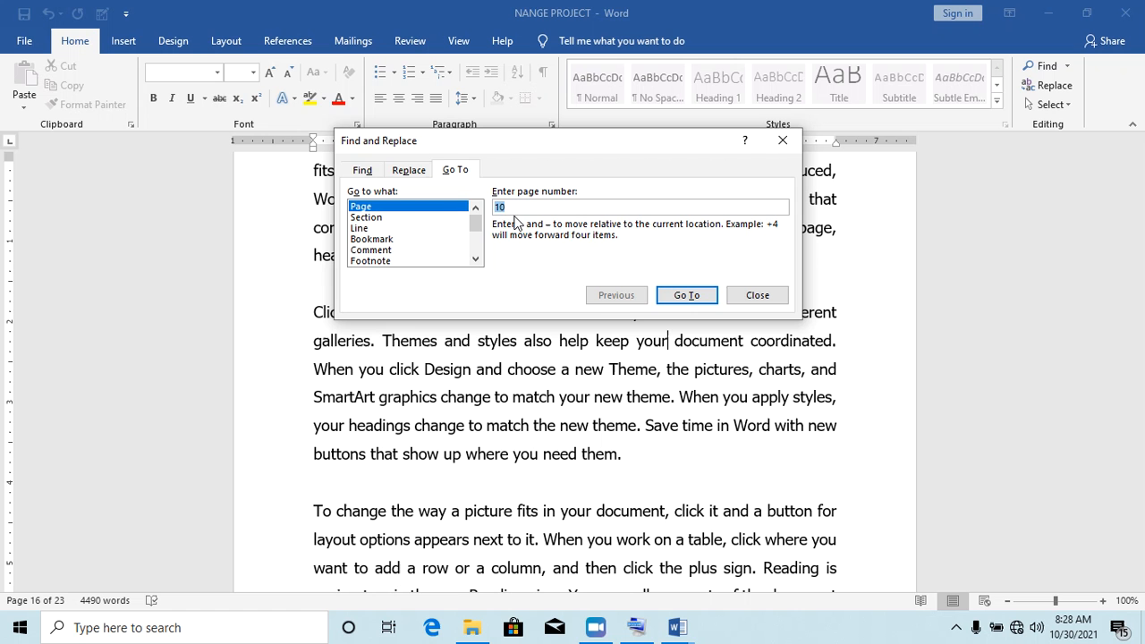
text(1)
click(686, 295)
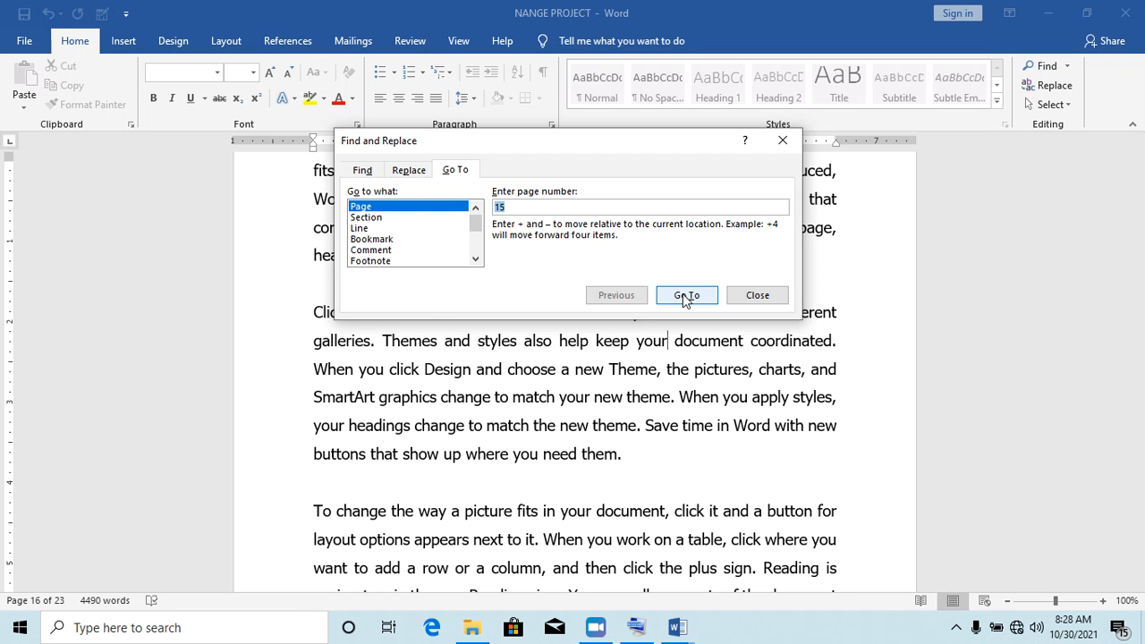
click(755, 295)
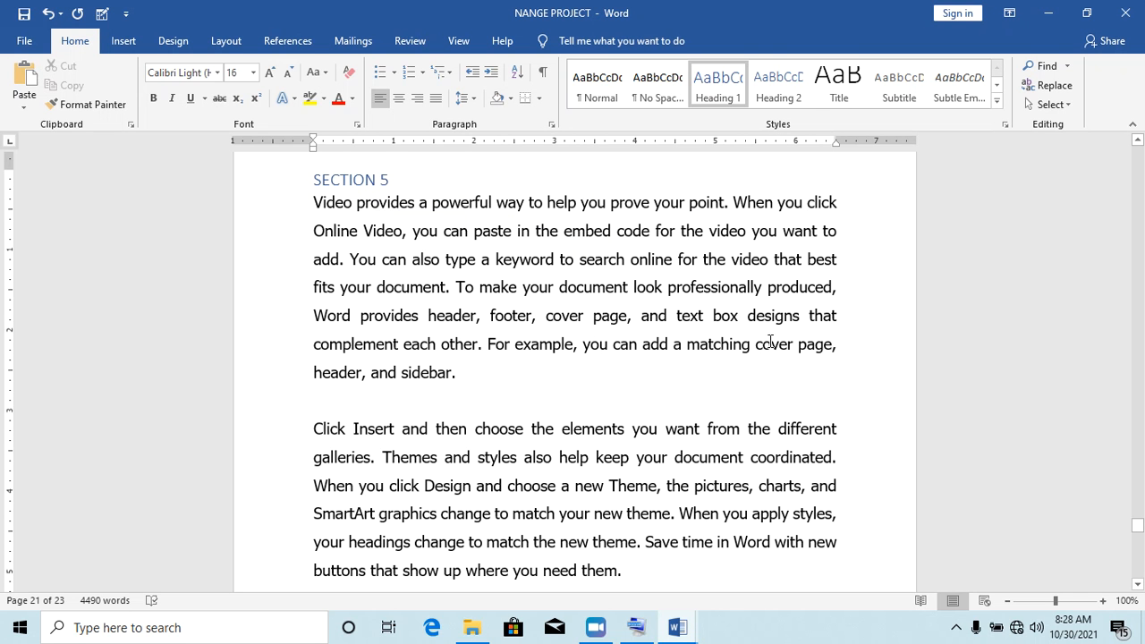
Step: Check the word count of the first paragraph under Section 5, and view the Word Count statistics for the whole document
drag(530, 383, 307, 205)
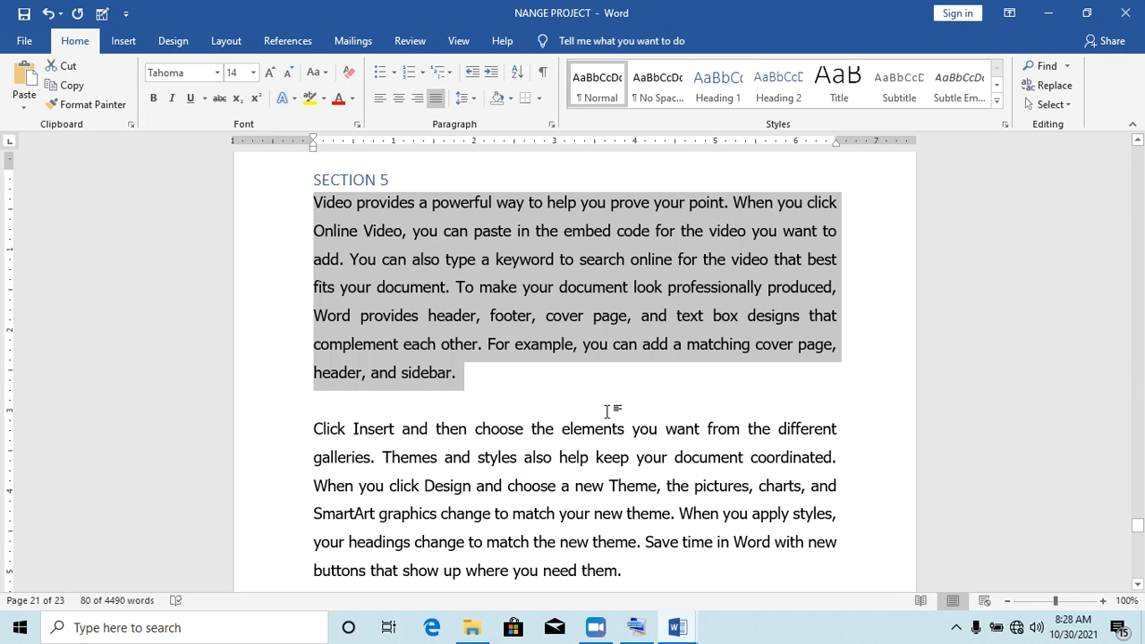
click(609, 409)
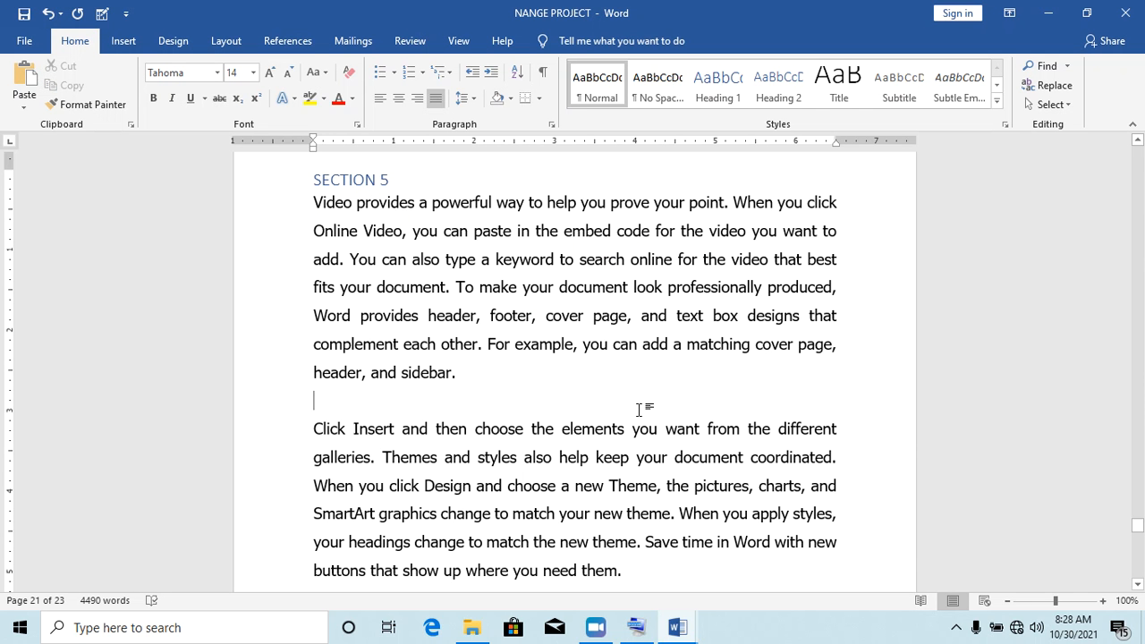
click(89, 603)
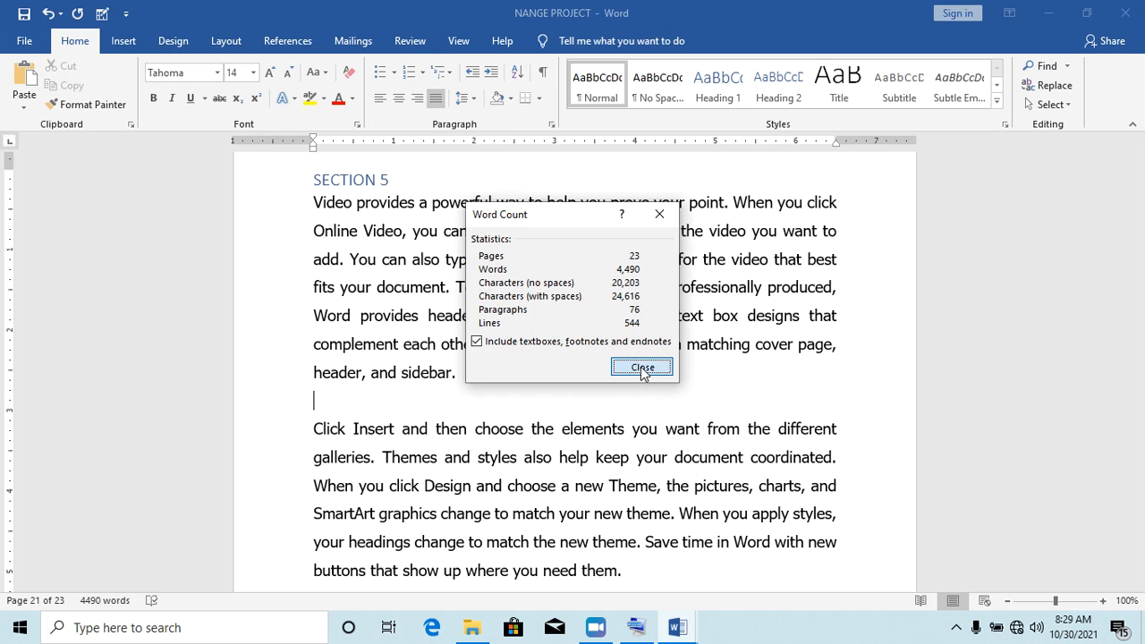
click(628, 374)
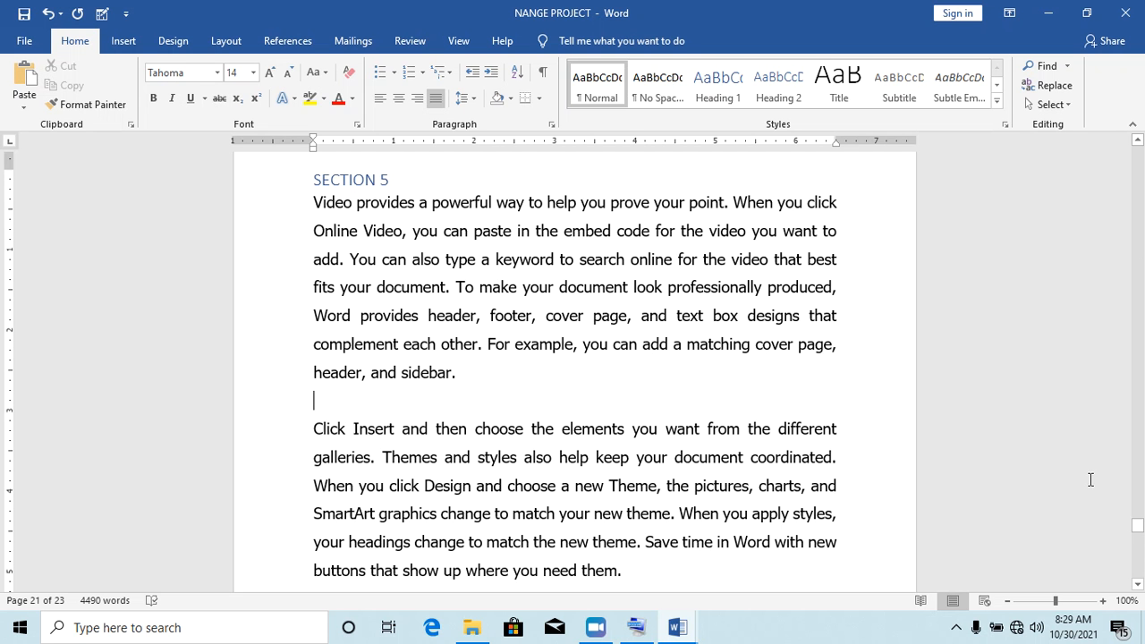
Step: Minimize the NANGE PROJECT and Cut and paste document windows to show the desktop
drag(1138, 525, 1137, 541)
click(1047, 14)
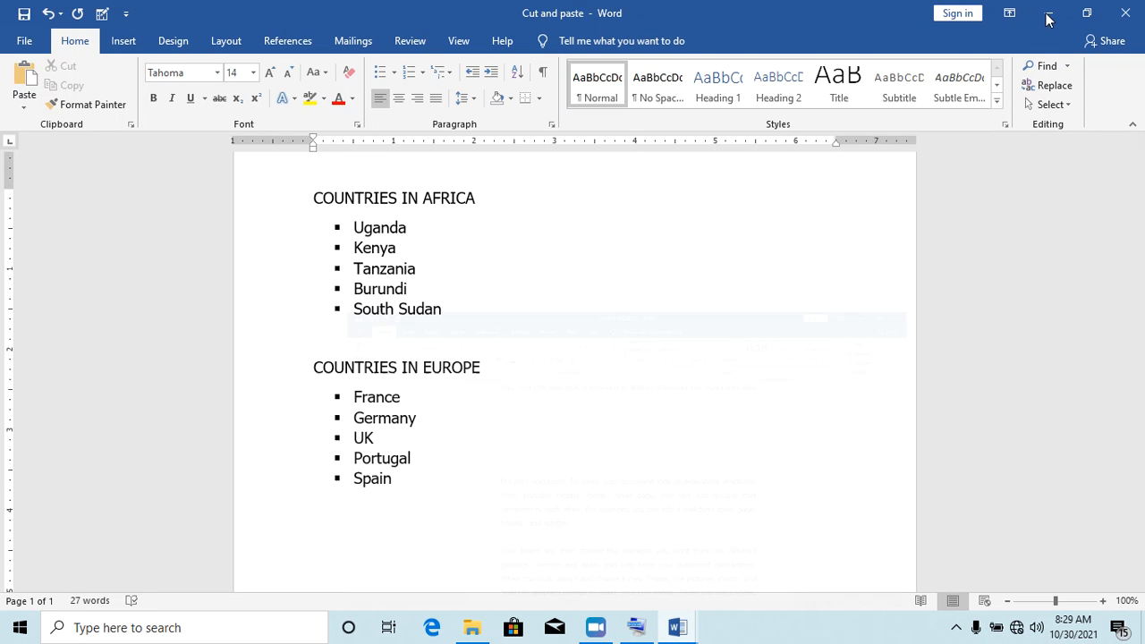
click(1047, 14)
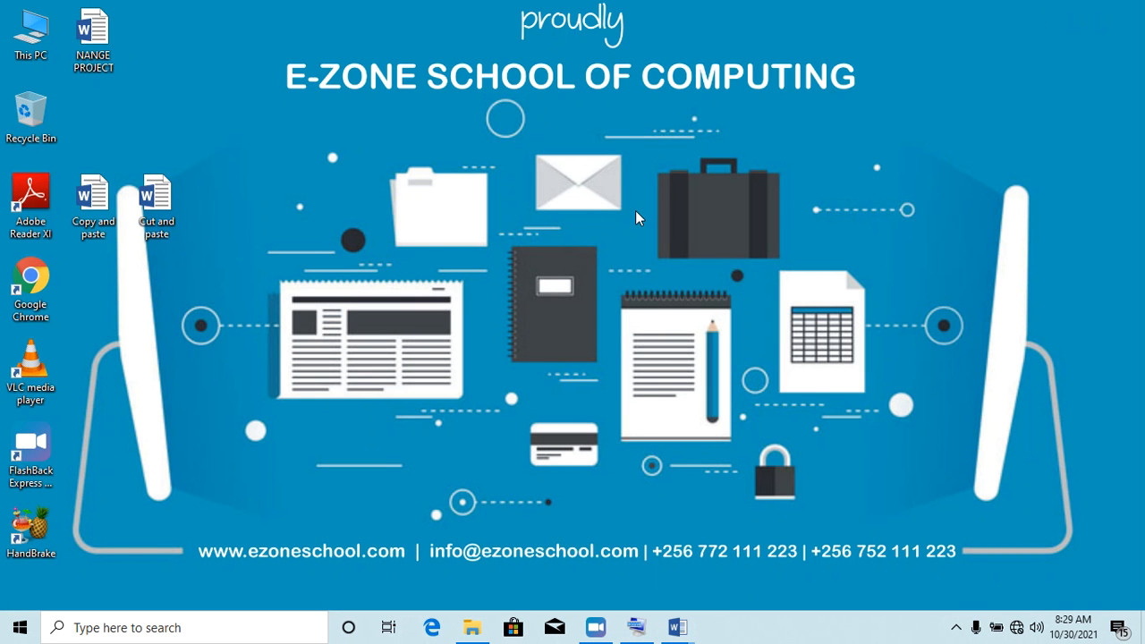